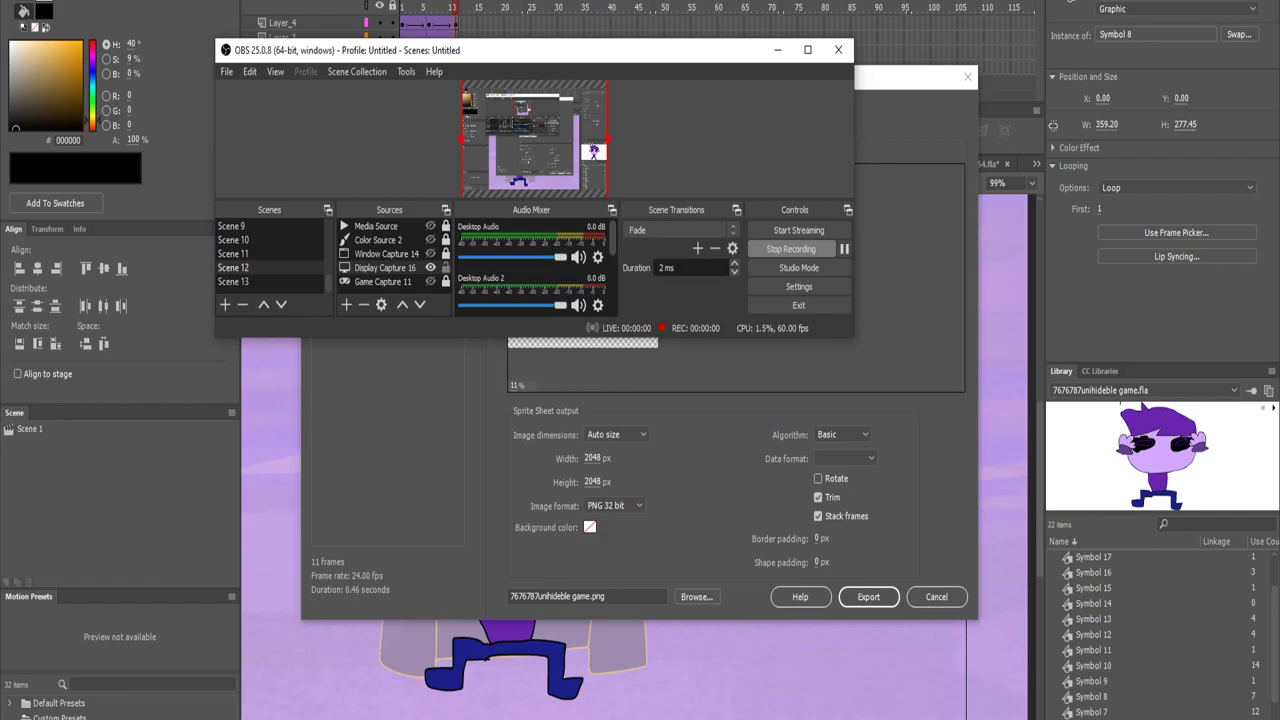
- Export Symbol 5 as a sprite sheet PNG with 52 px border and 63 px shape padding
left_click(936, 596)
right_click(1100, 700)
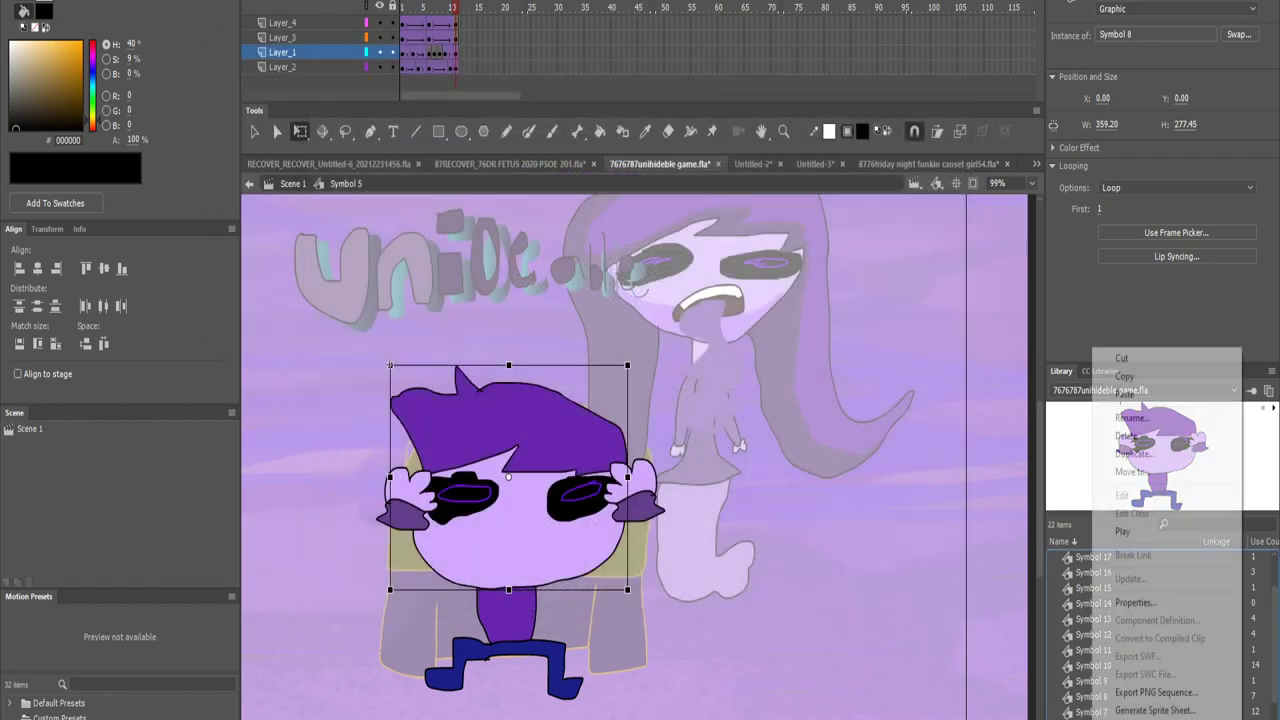
left_click(1128, 626)
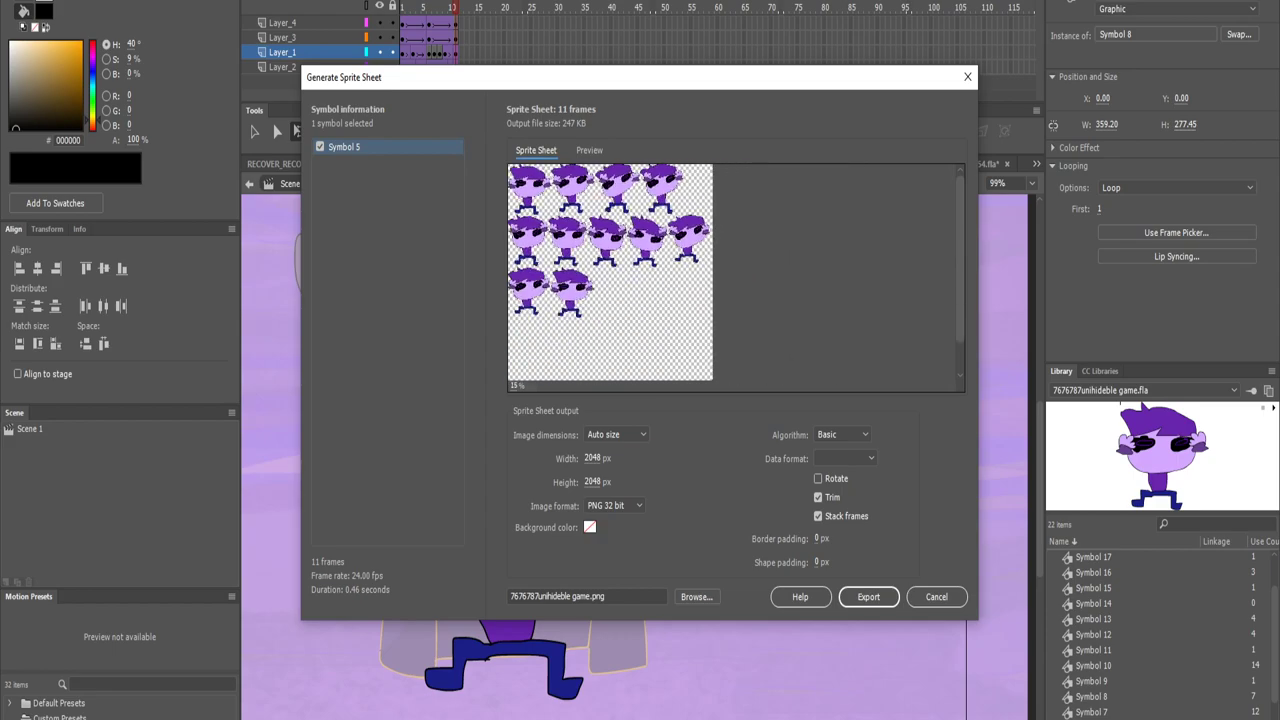
left_click_drag(820, 538, 847, 538)
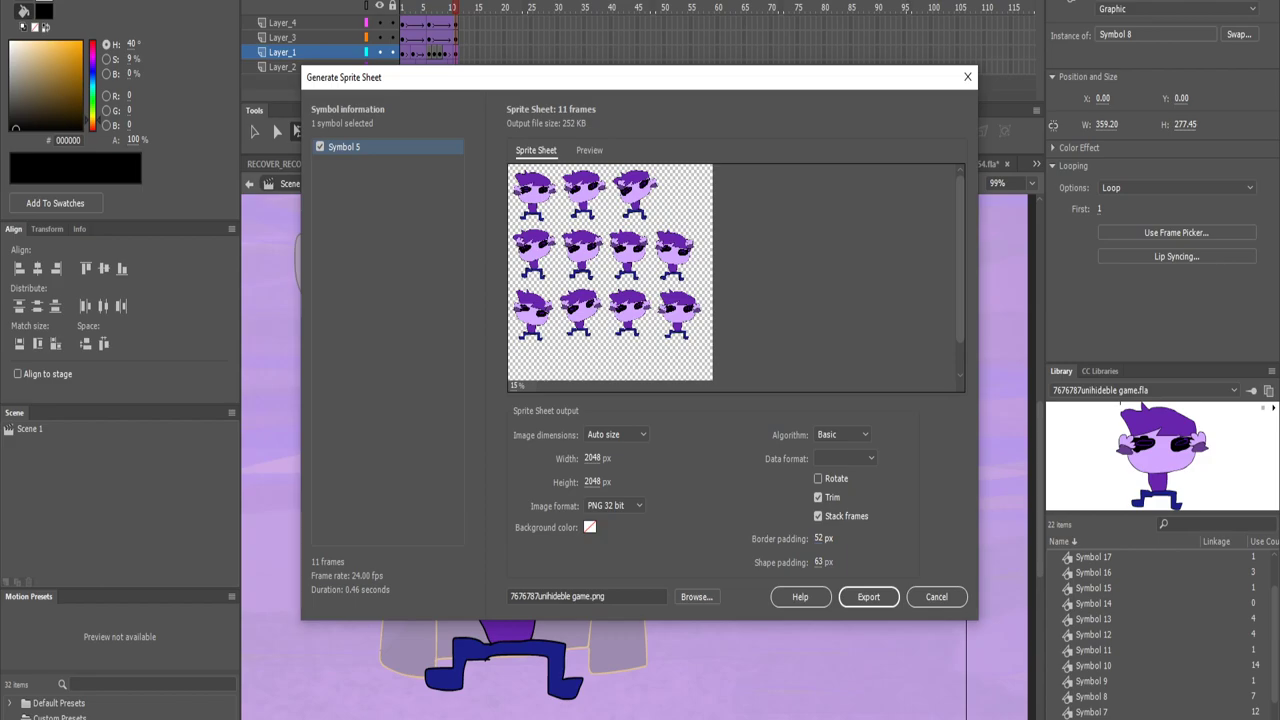
left_click(868, 596)
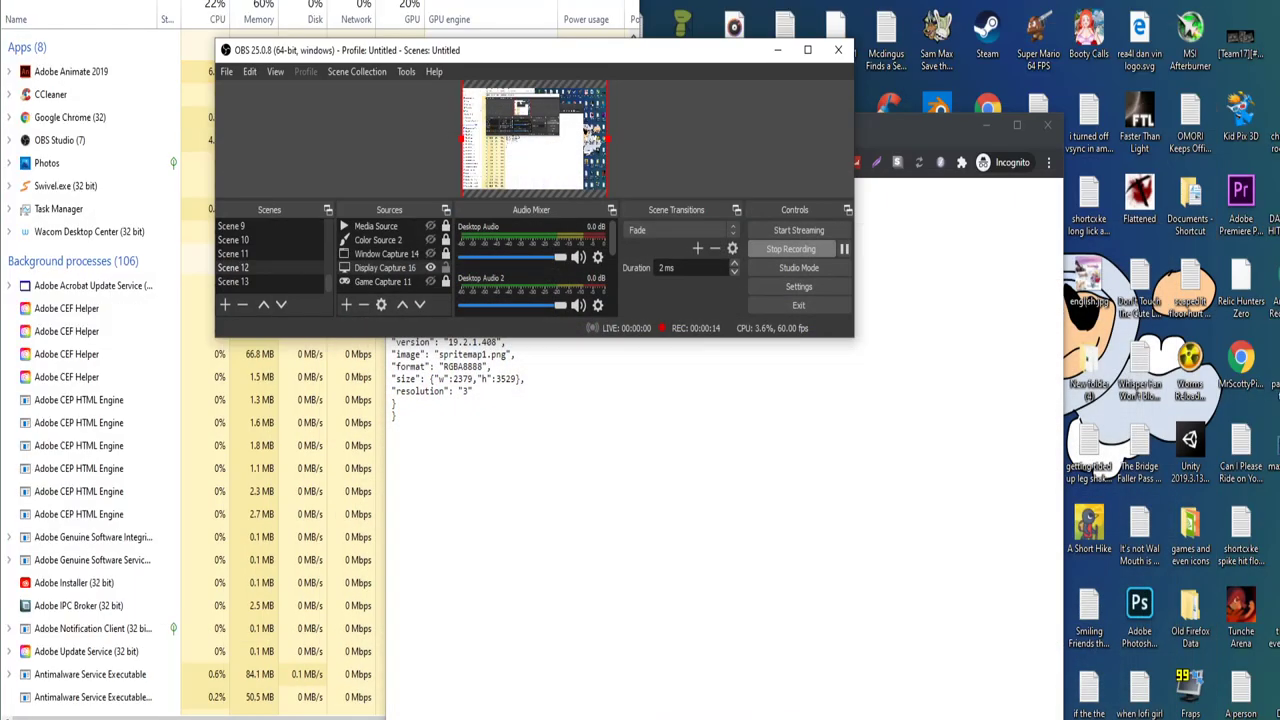
- Launch the Unity project from the Start menu and move the overlapping window aside
key("super")
scroll(335, 490, "down", 3)
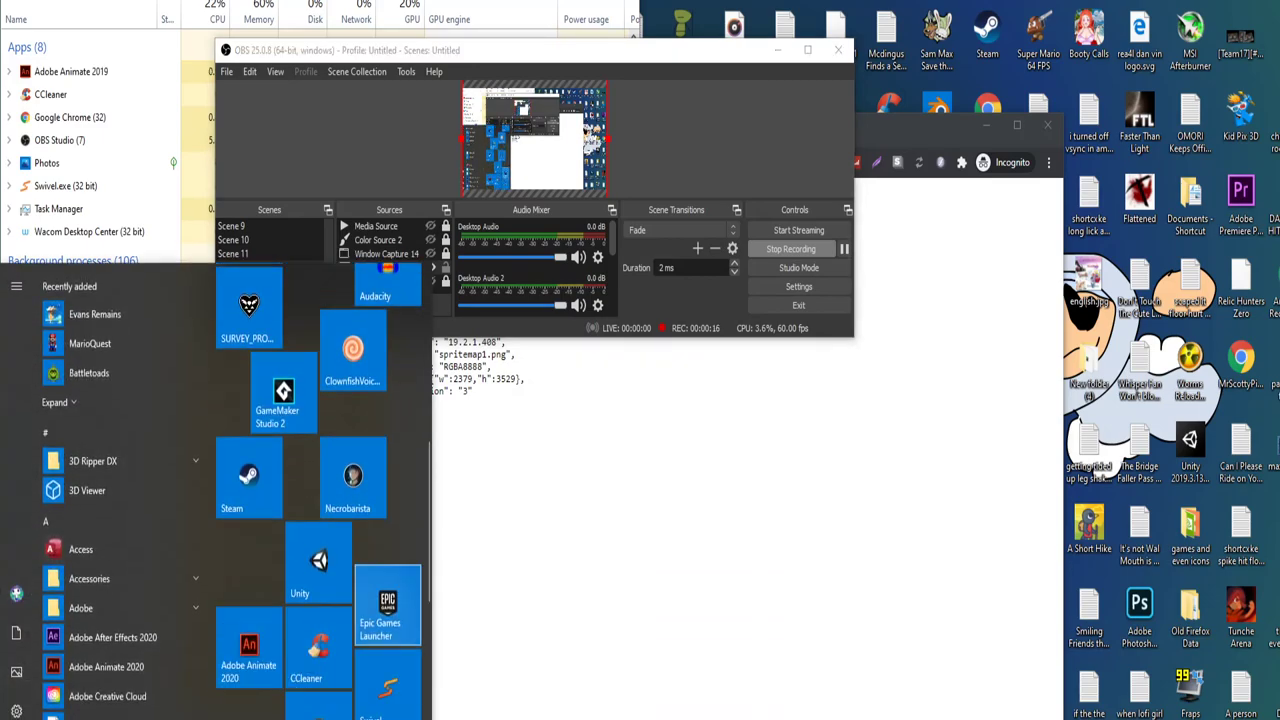
scroll(335, 490, "down", 3)
scroll(335, 490, "down", 3)
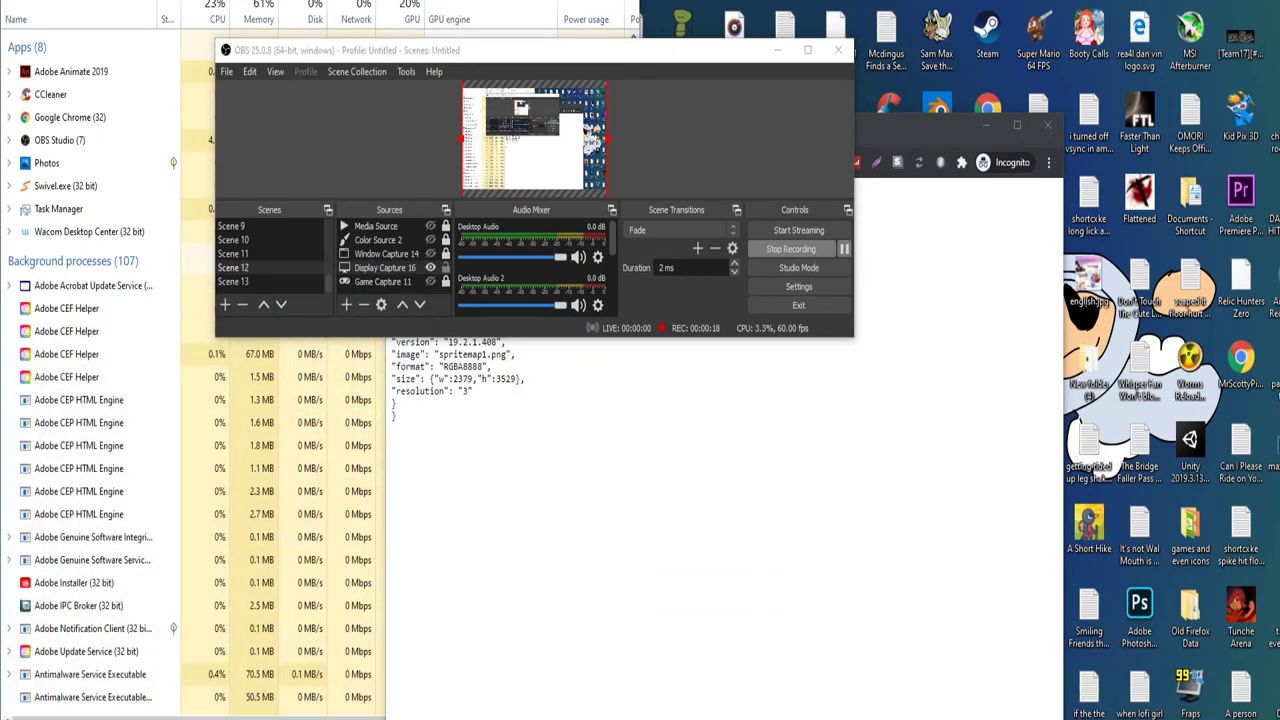
left_click_drag(540, 50, 380, 150)
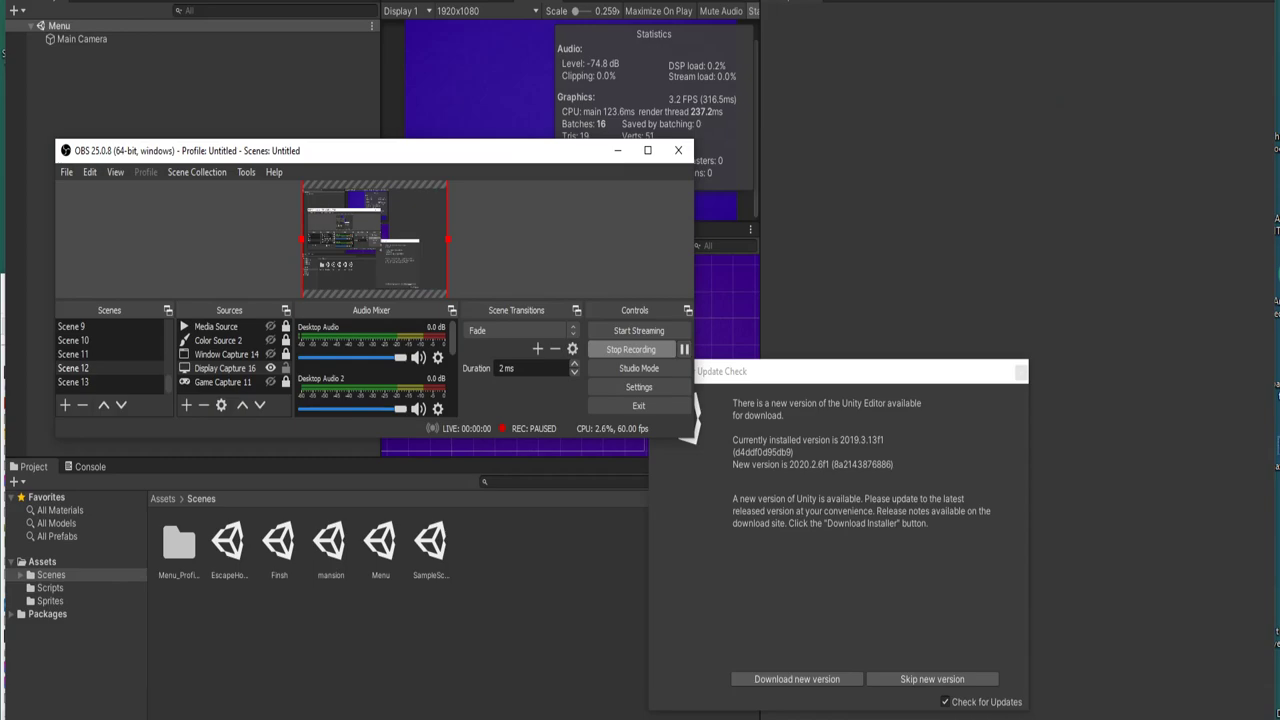
- Drag the exported sprite sheet PNG from Documents into Unity's Sprites folder and select it
left_click(50, 601)
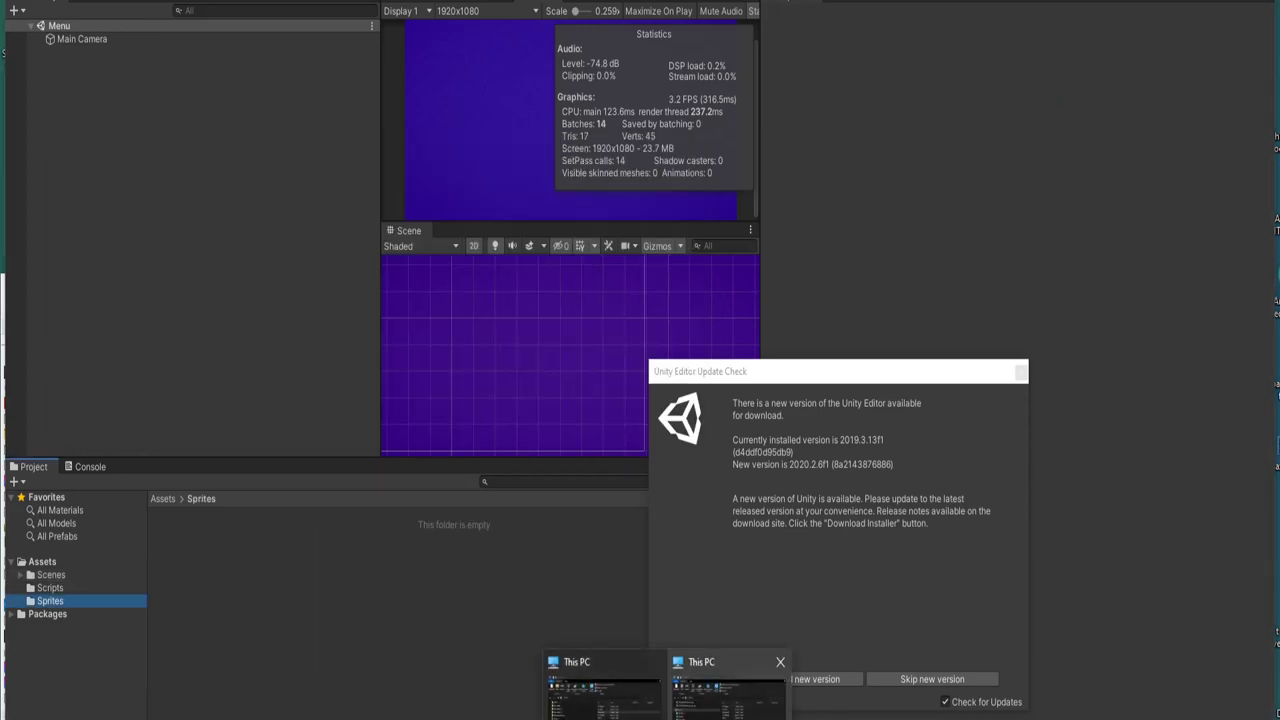
left_click(725, 685)
left_click(270, 239)
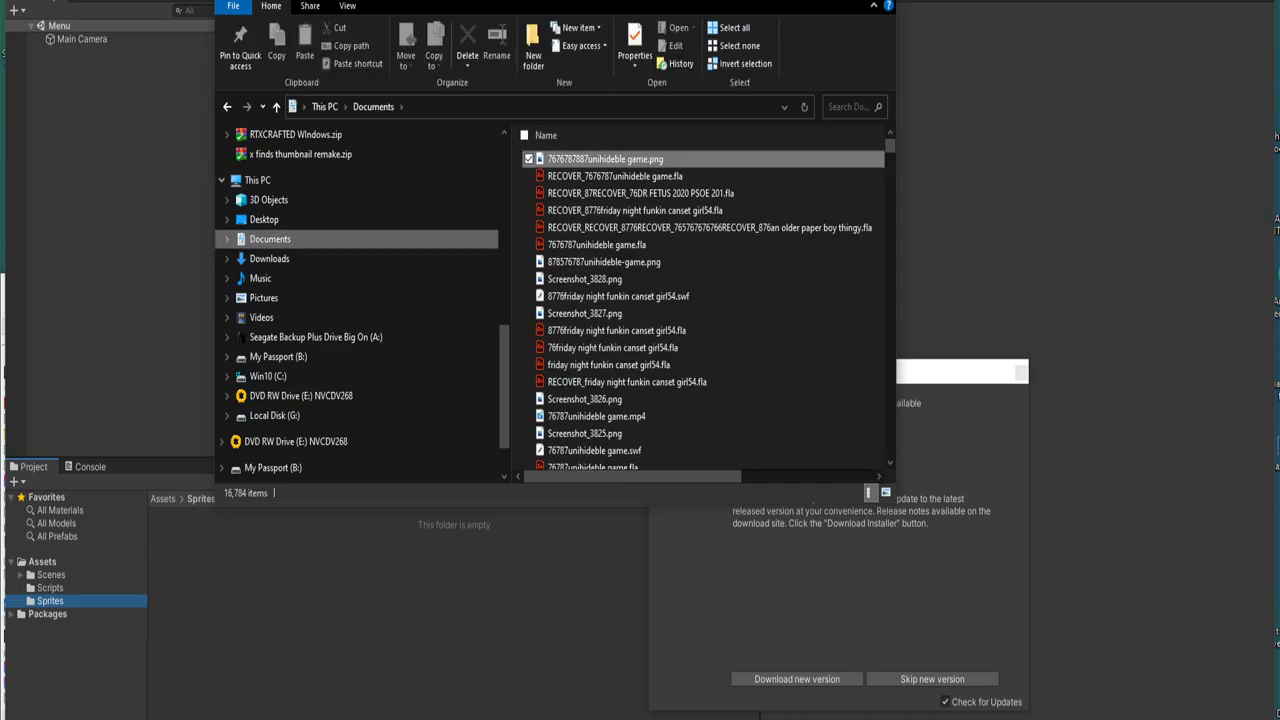
left_click(605, 159)
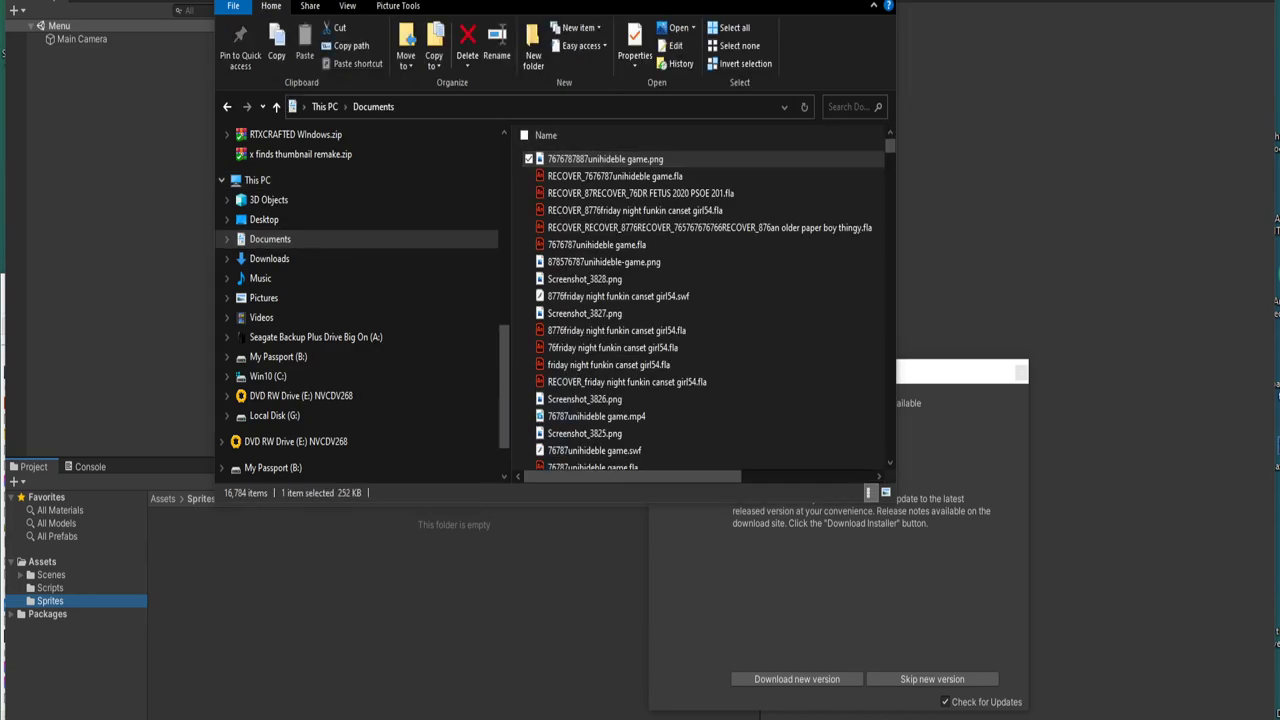
left_click_drag(605, 159, 300, 560)
left_click(178, 540)
- Import the sprite sheet with Compression None, RGBA 32 bit format and 4096 max size
left_click_drag(700, 371, 258, 362)
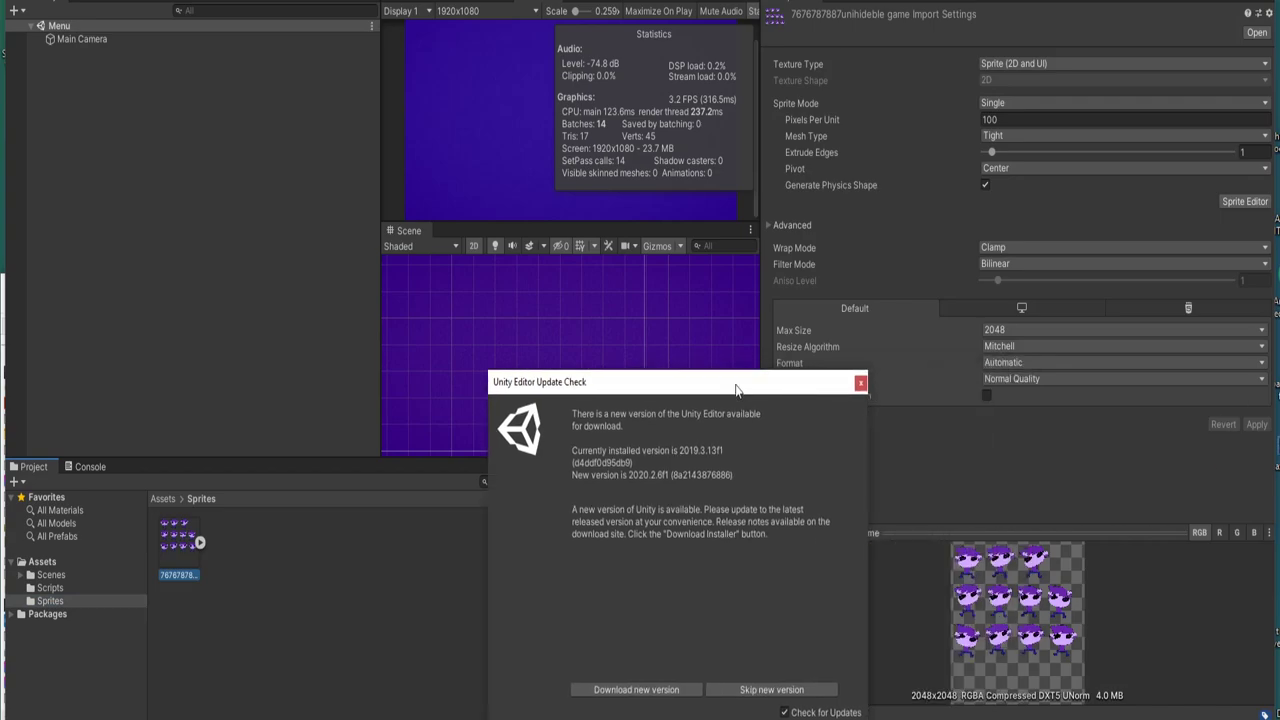
left_click(1030, 379)
left_click(1010, 396)
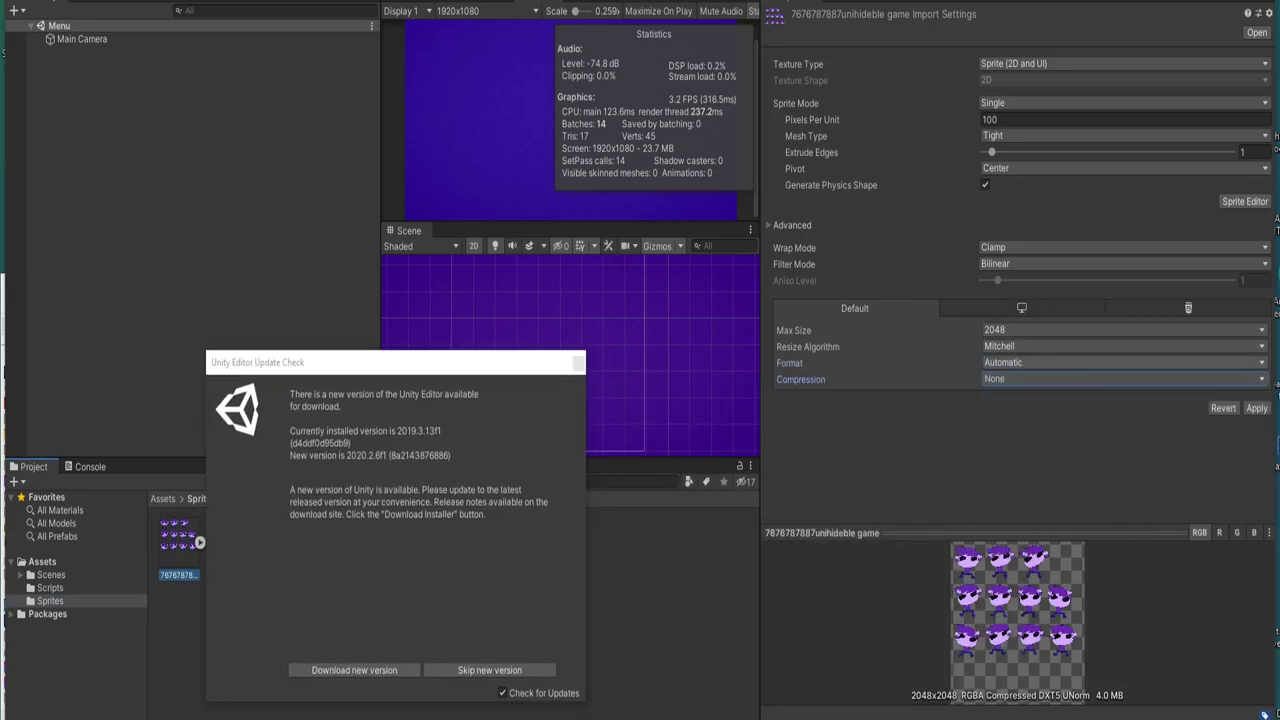
left_click(1030, 362)
left_click(1030, 436)
left_click(1020, 330)
left_click(1016, 474)
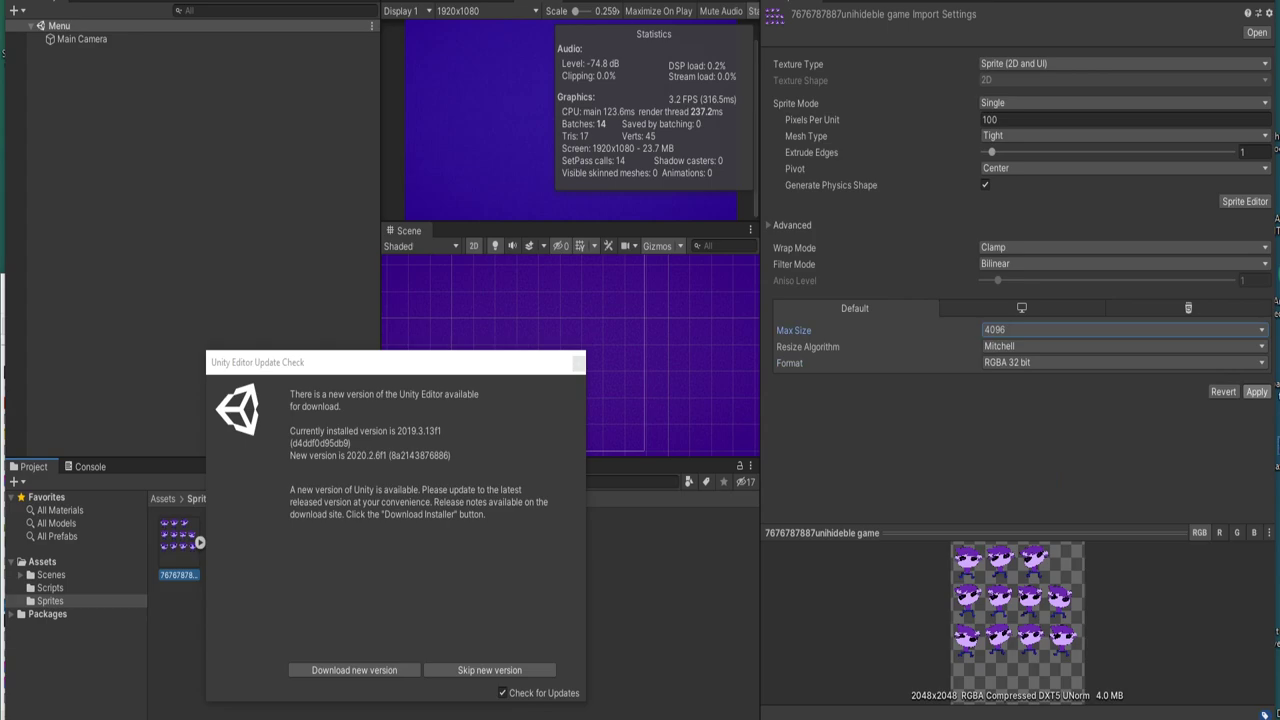
left_click(1256, 391)
- Set Sprite Mode to Multiple, apply the settings, and open the Sprite Editor
left_click(1020, 102)
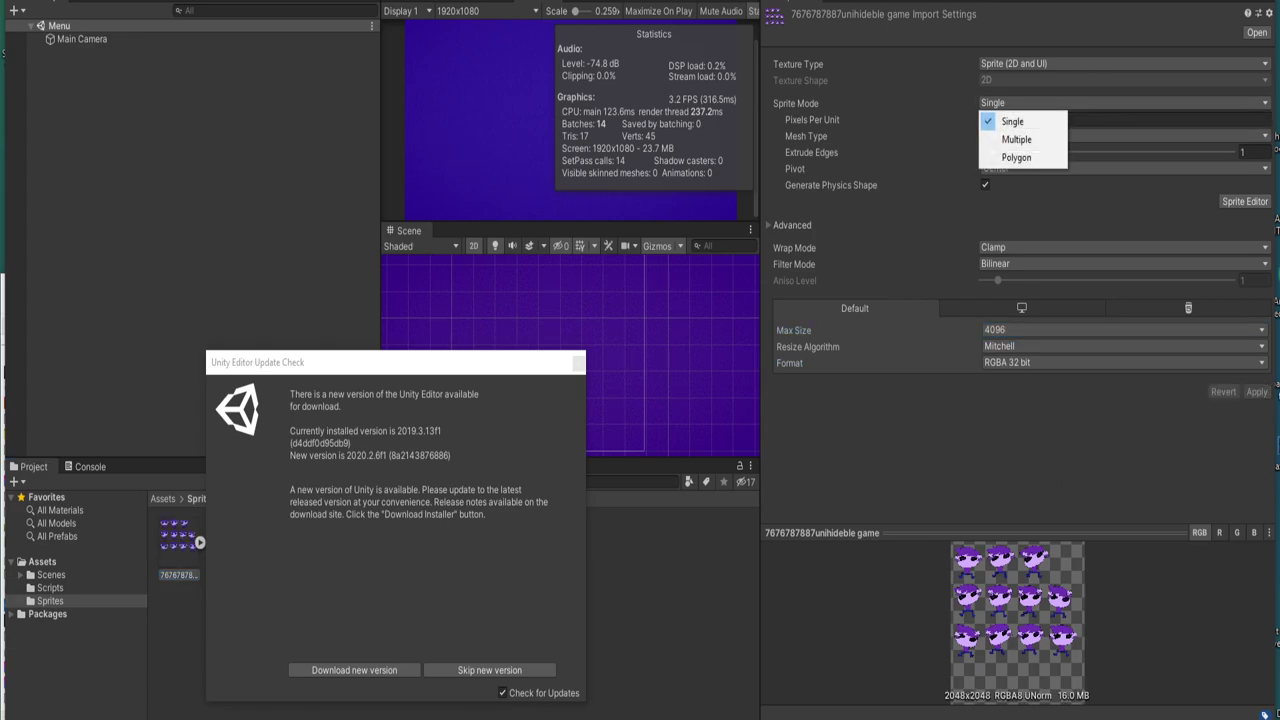
left_click(1016, 139)
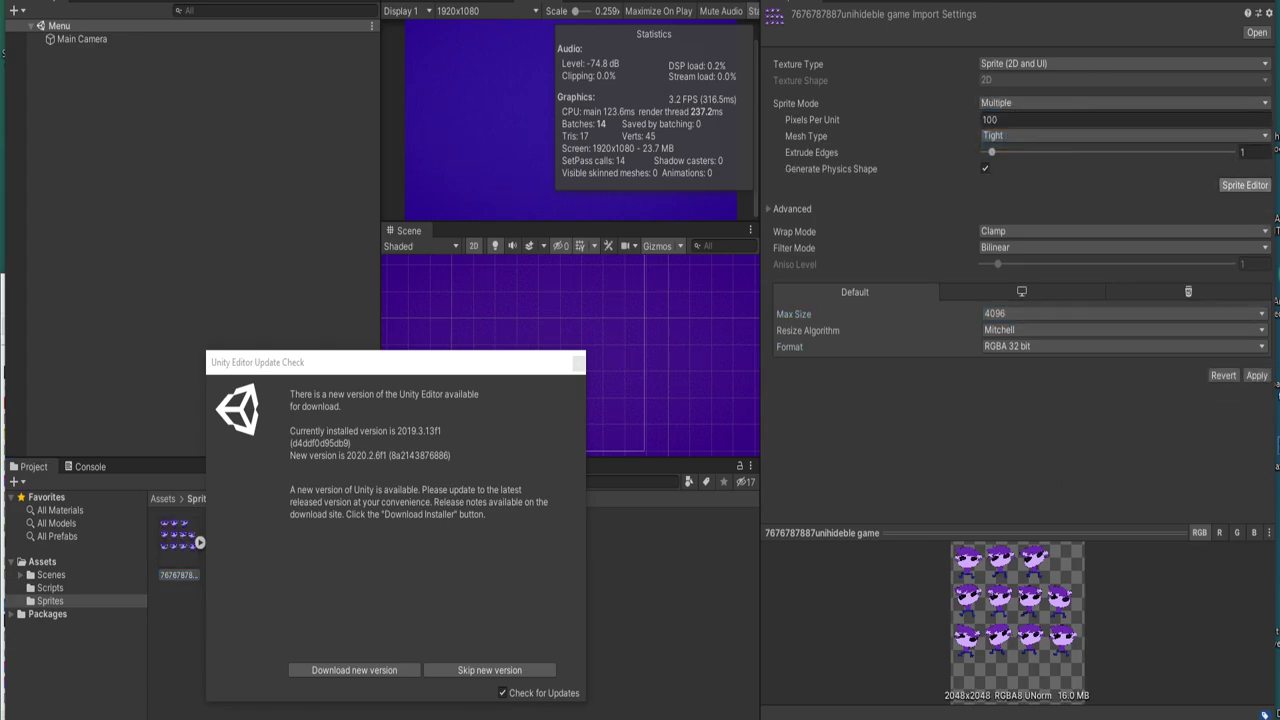
left_click(1244, 185)
left_click(677, 386)
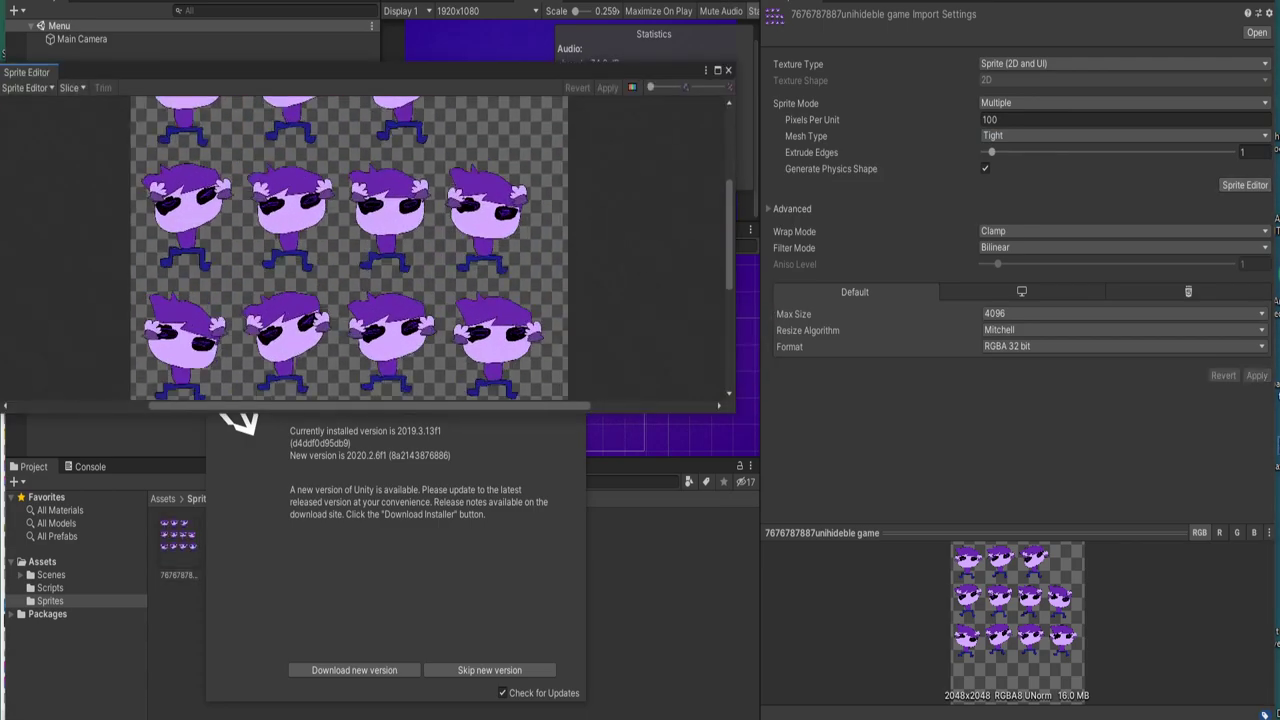
- Slice the sprite sheet with the Automatic slice type in the Sprite Editor
left_click(70, 88)
left_click(199, 210)
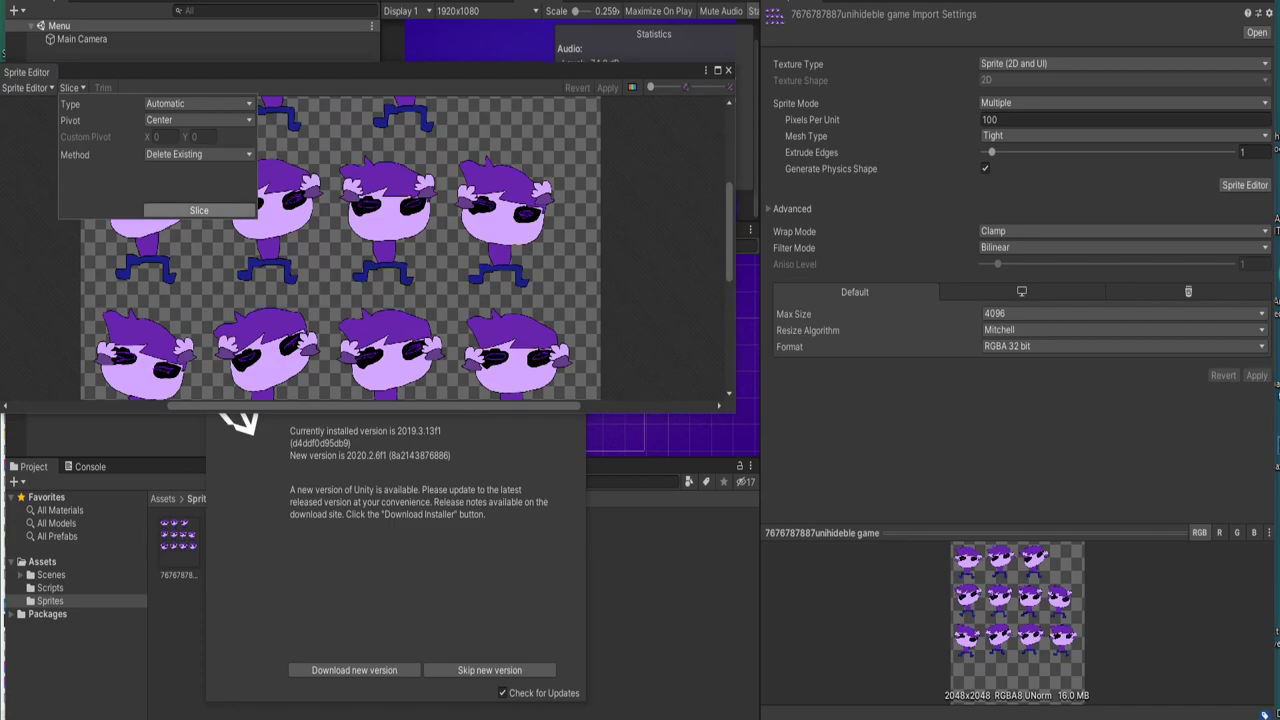
scroll(380, 250, "down", 5)
scroll(380, 250, "down", 2)
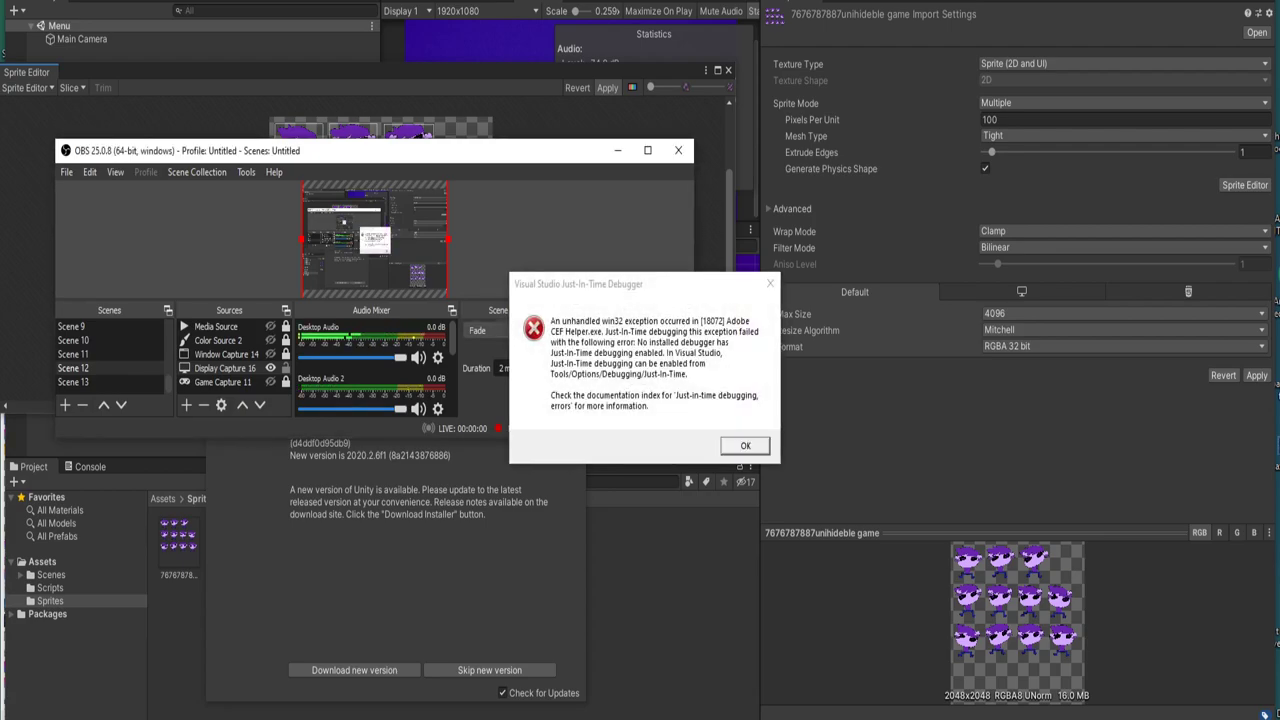
- Move the error message aside over the Quality settings page
left_click_drag(600, 284, 770, 318)
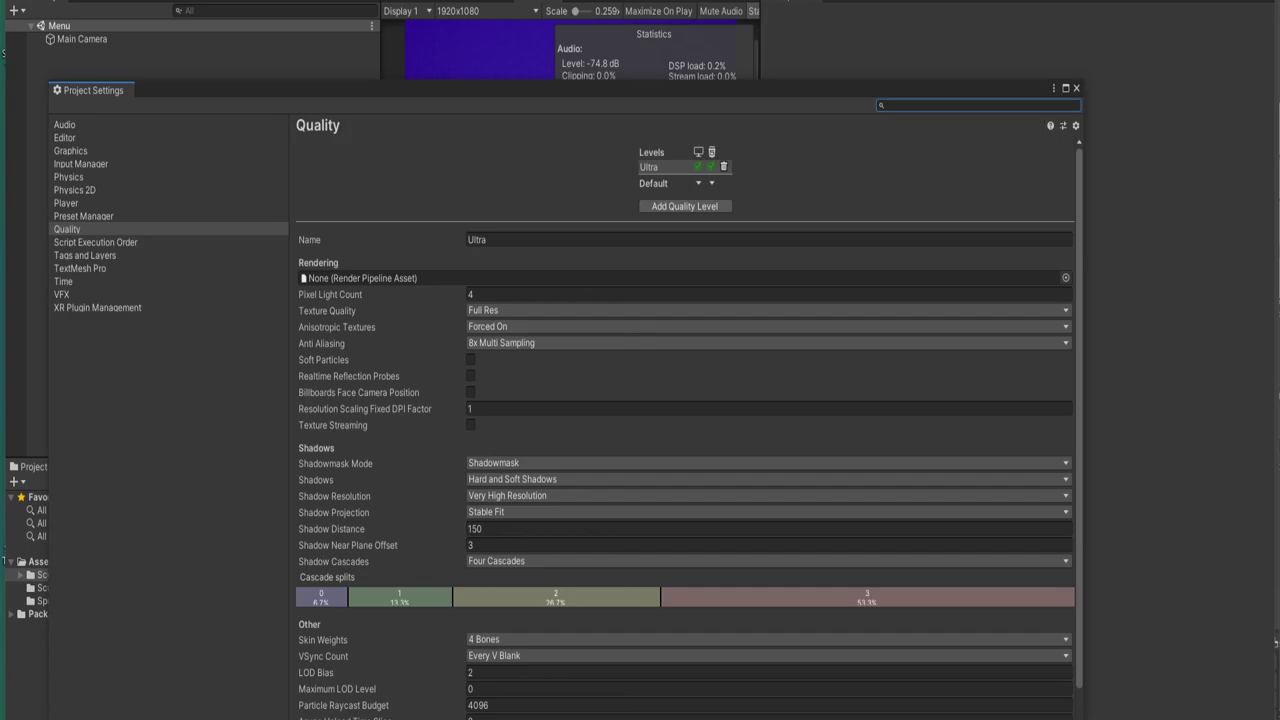
- Close Project Settings and expand the sprite sheet in Sprites to show its sliced frames
left_click(1076, 88)
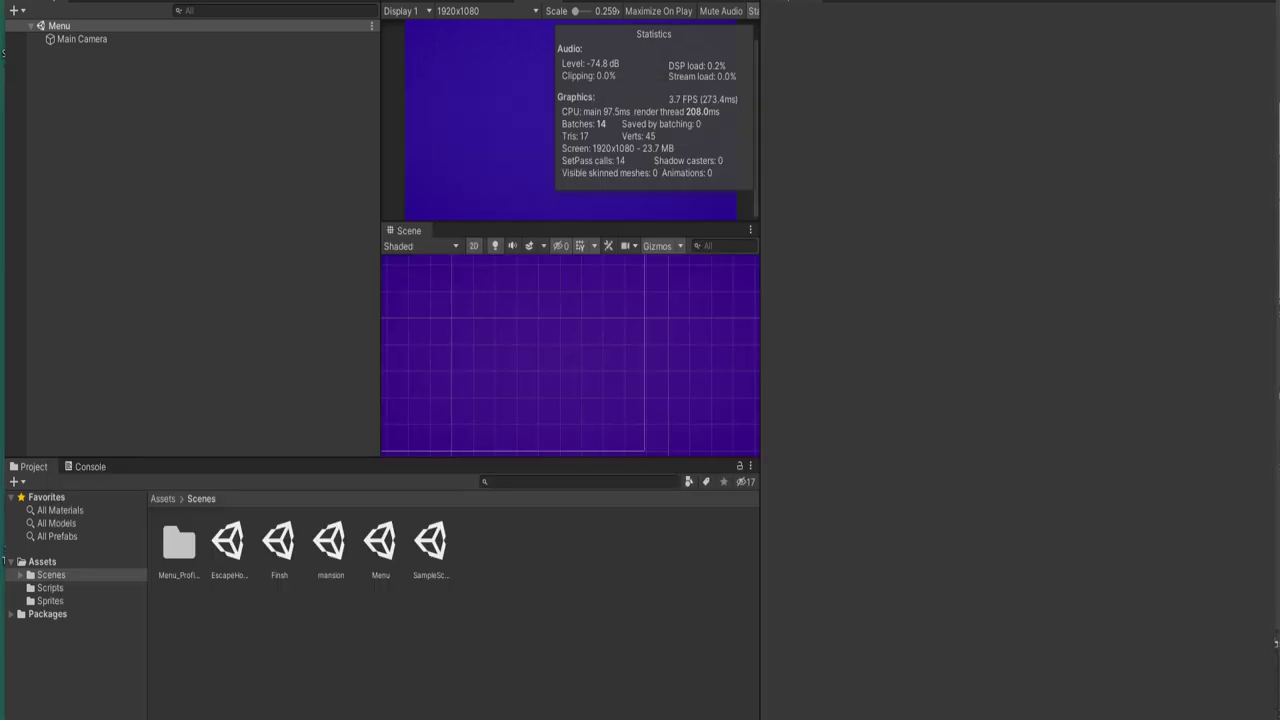
left_click(50, 600)
left_click(176, 535)
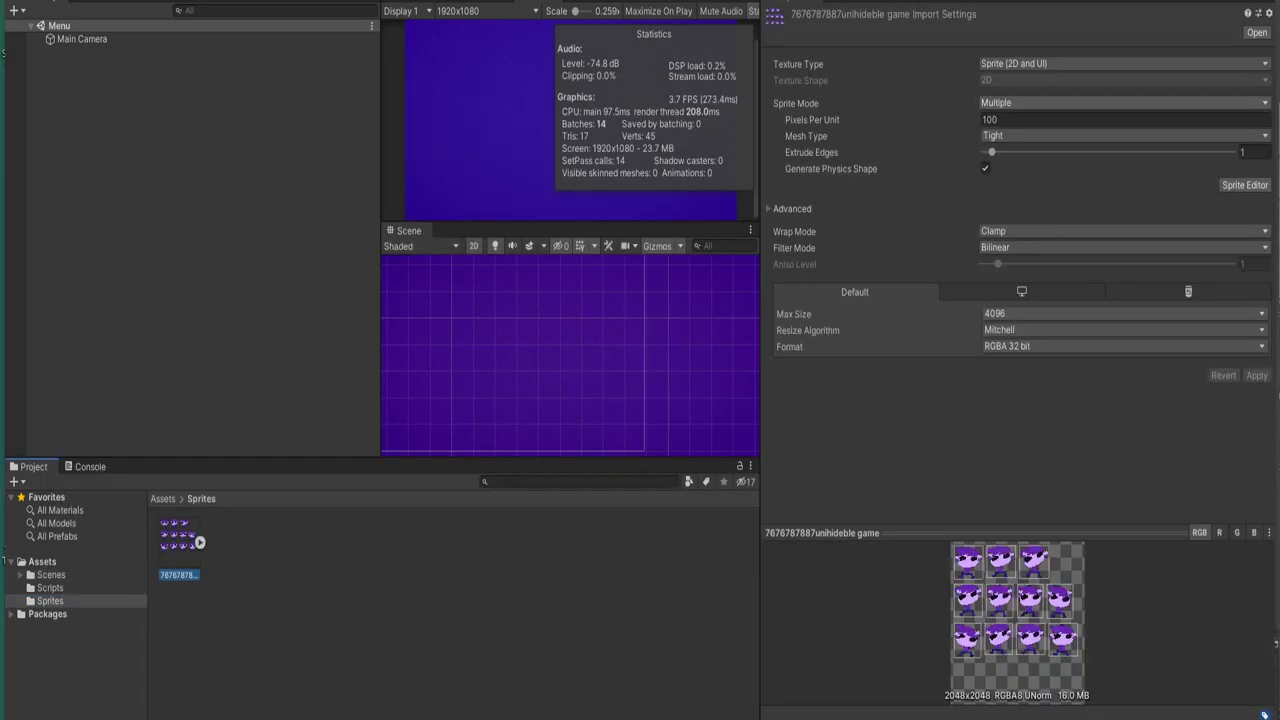
left_click(200, 542)
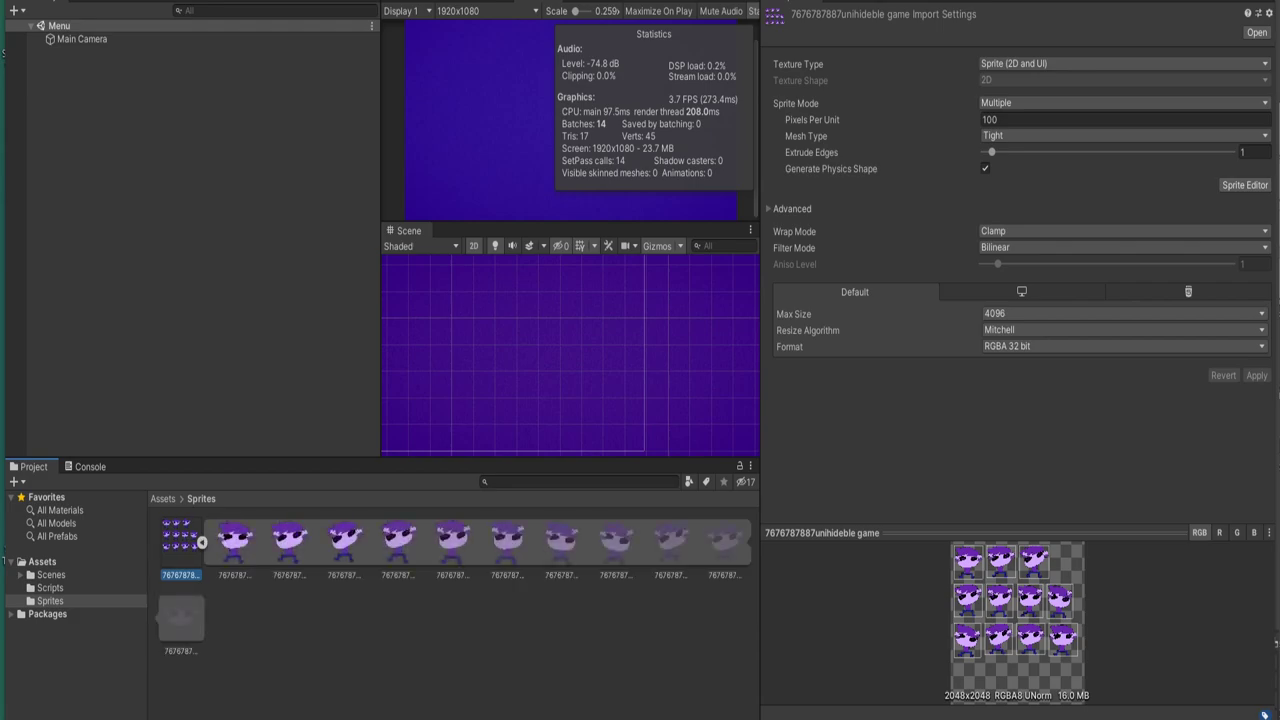
left_click(235, 542)
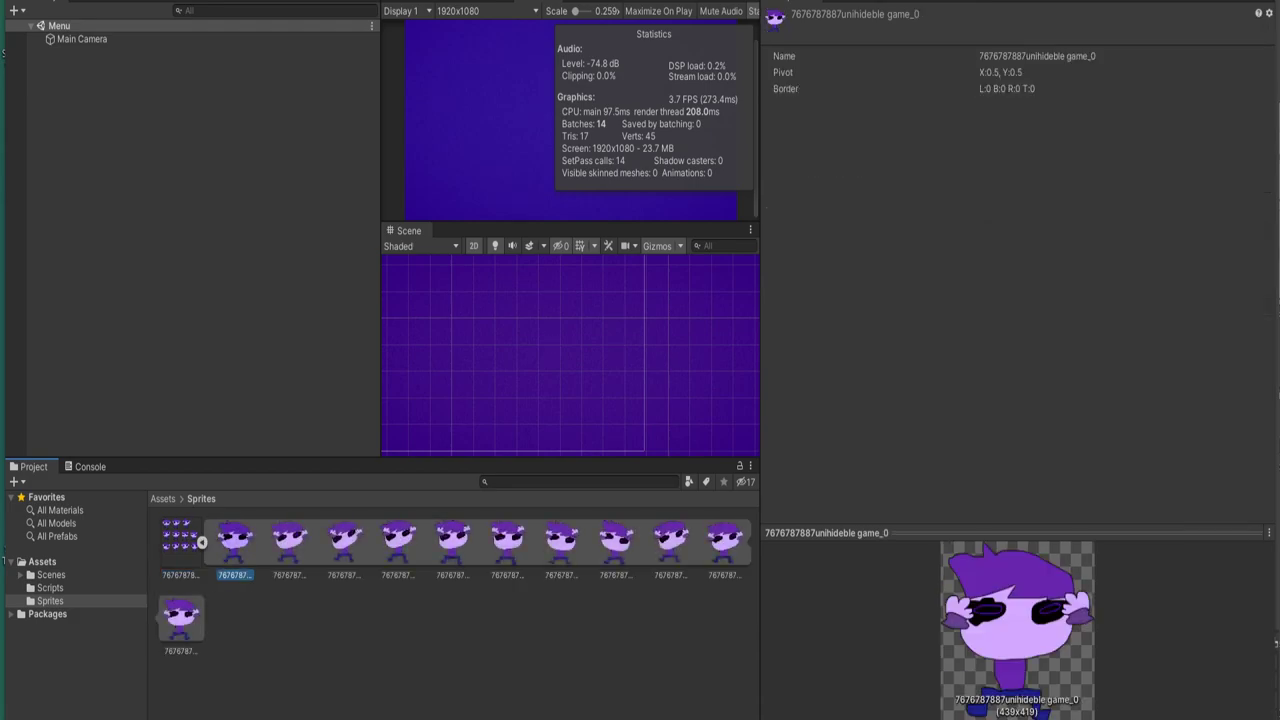
left_click(176, 540)
- Check the sliced frame bounds in the Sprite Editor, then close it and apply
left_click(1245, 185)
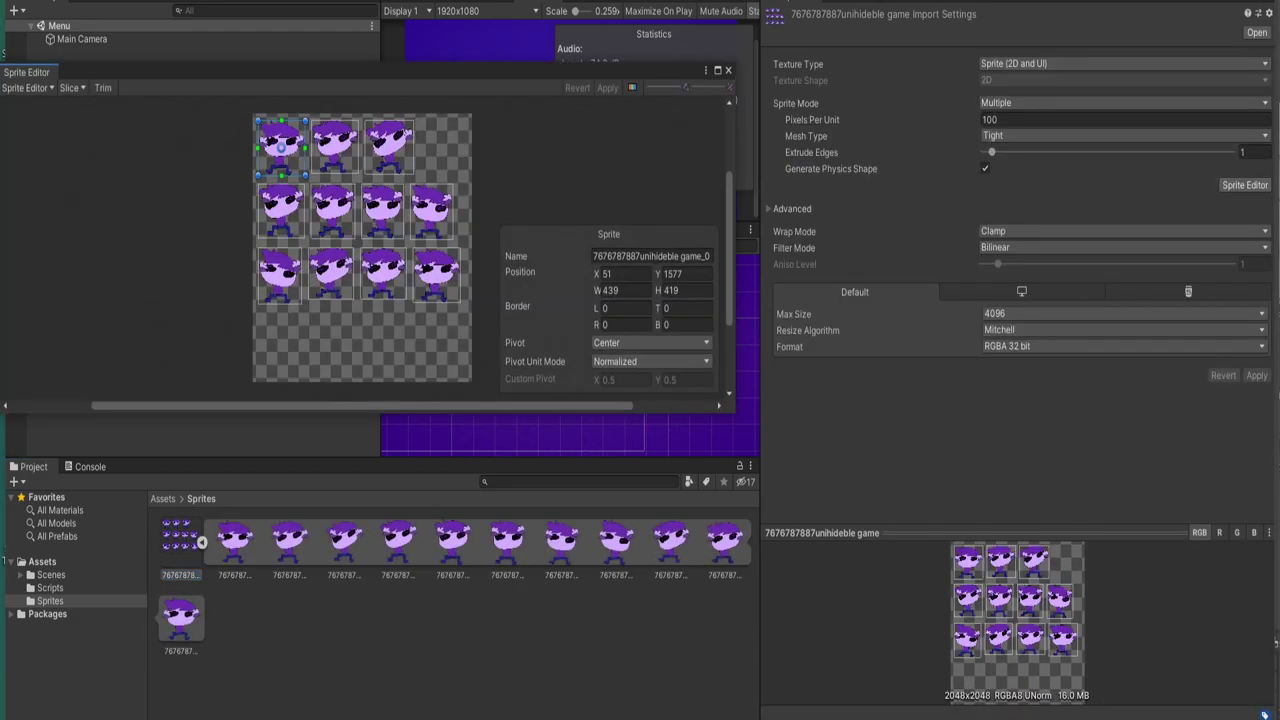
scroll(342, 156, "up", 1)
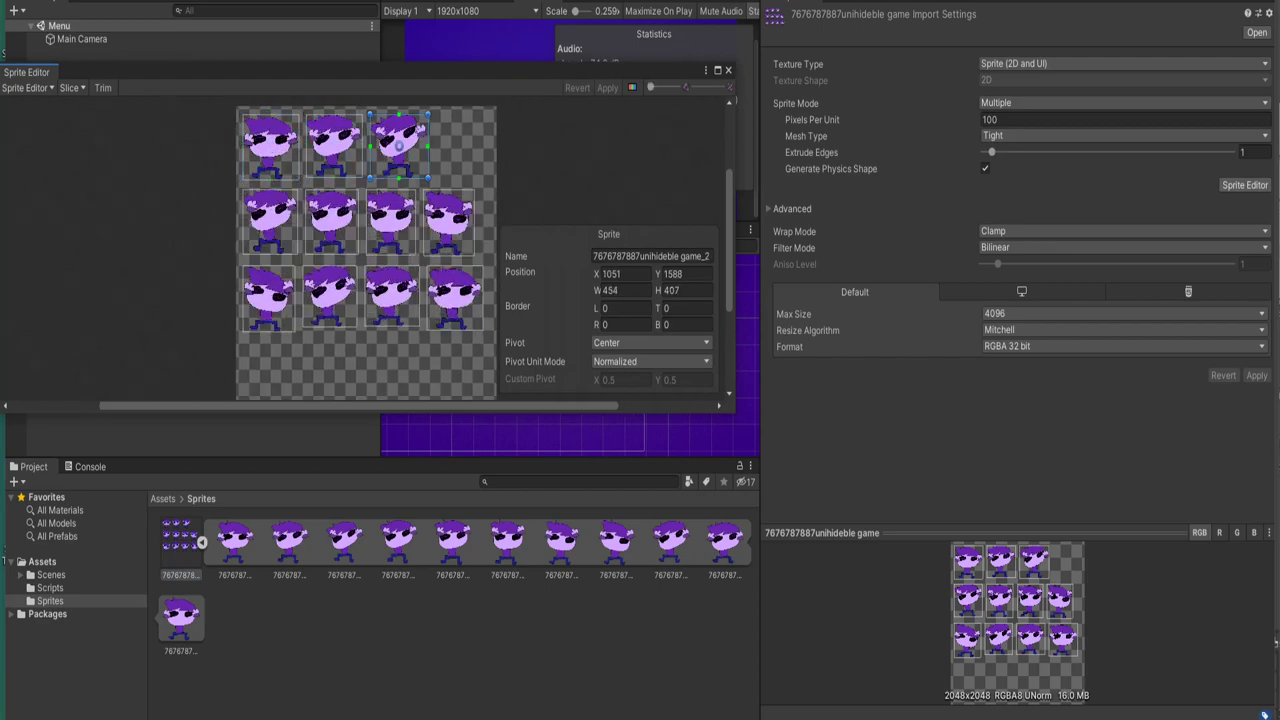
left_click(270, 220)
left_click(455, 297)
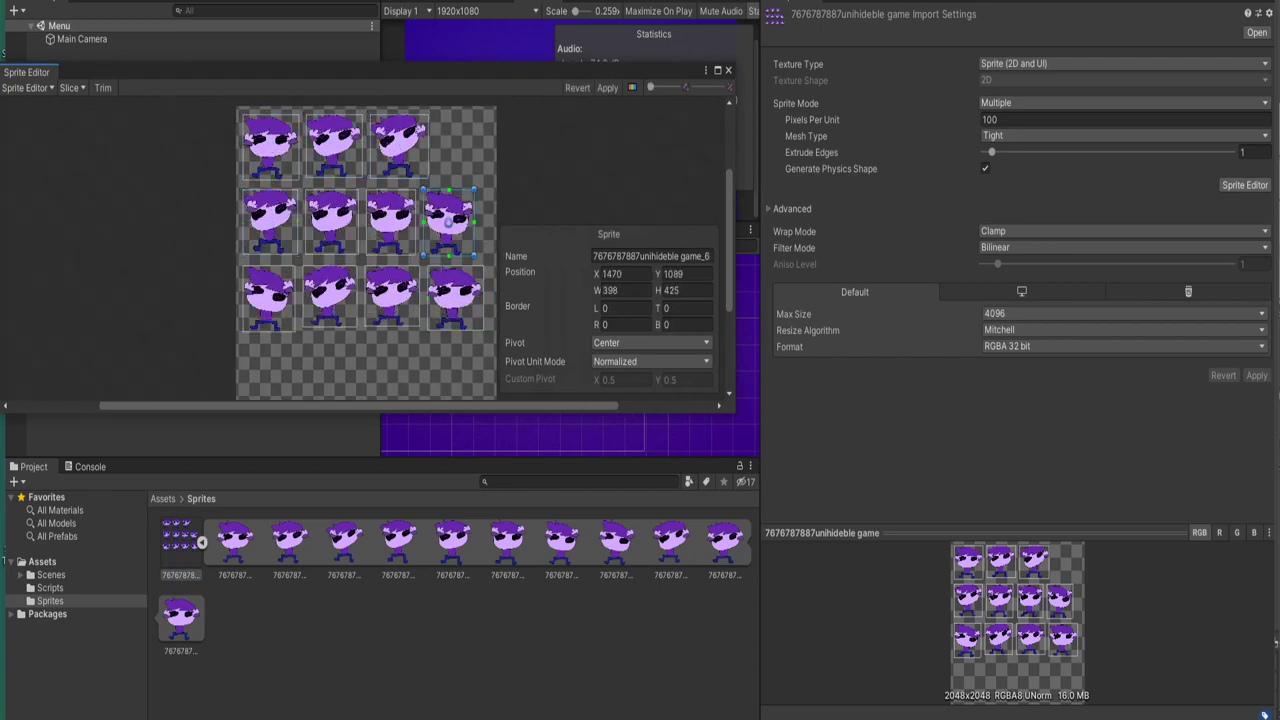
left_click(331, 221)
left_click_drag(400, 72, 400, 66)
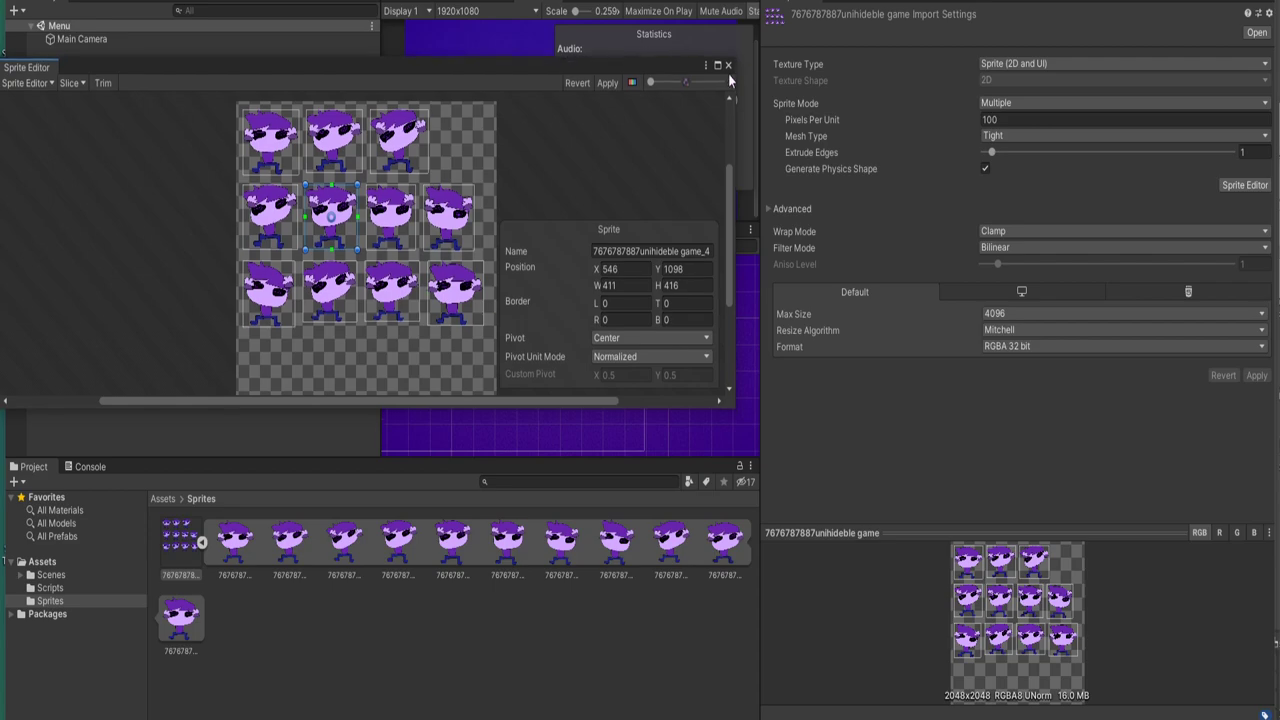
left_click(728, 64)
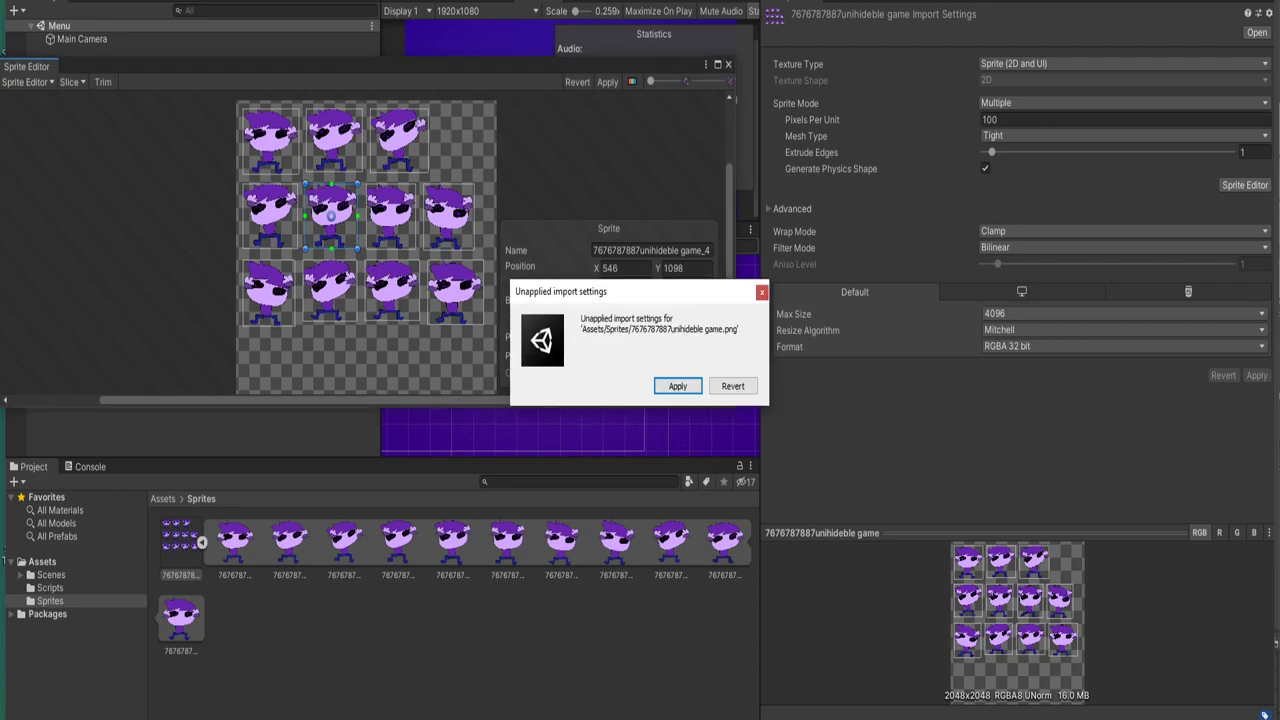
key("Return")
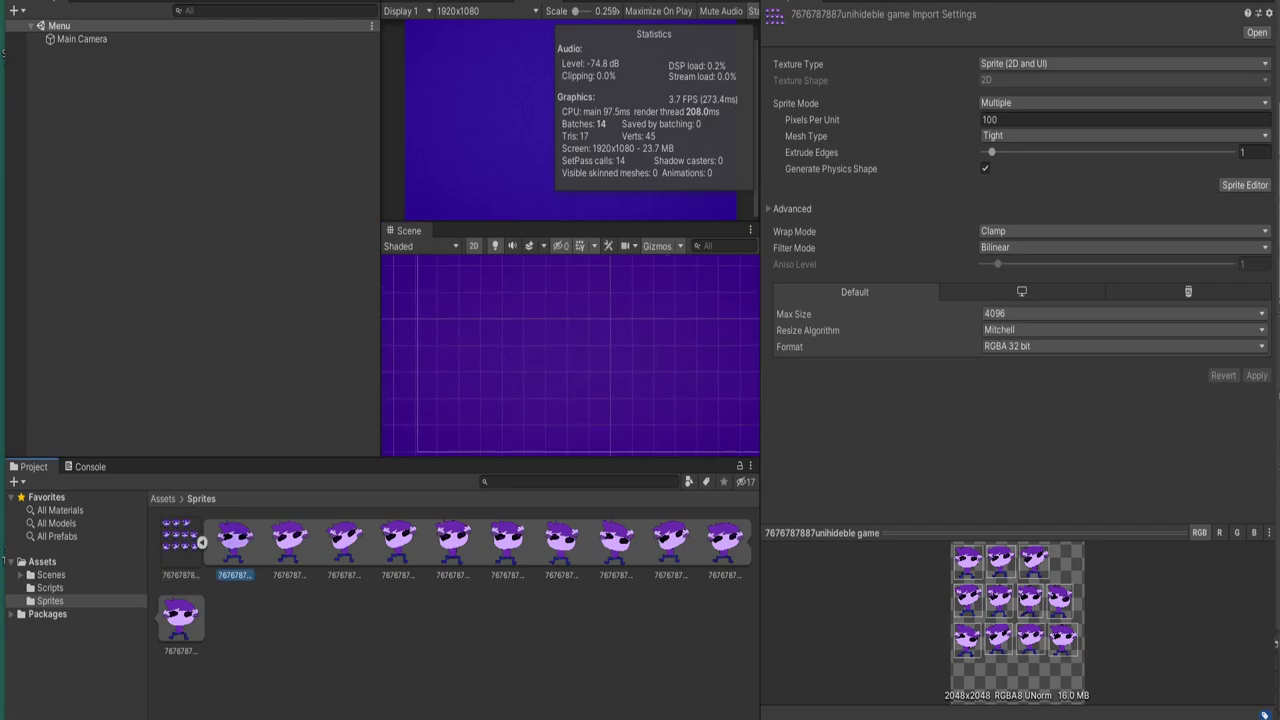
mouse_move(234, 545)
left_mouse_down()
mouse_move(631, 372)
mouse_move(565, 365)
left_mouse_up()
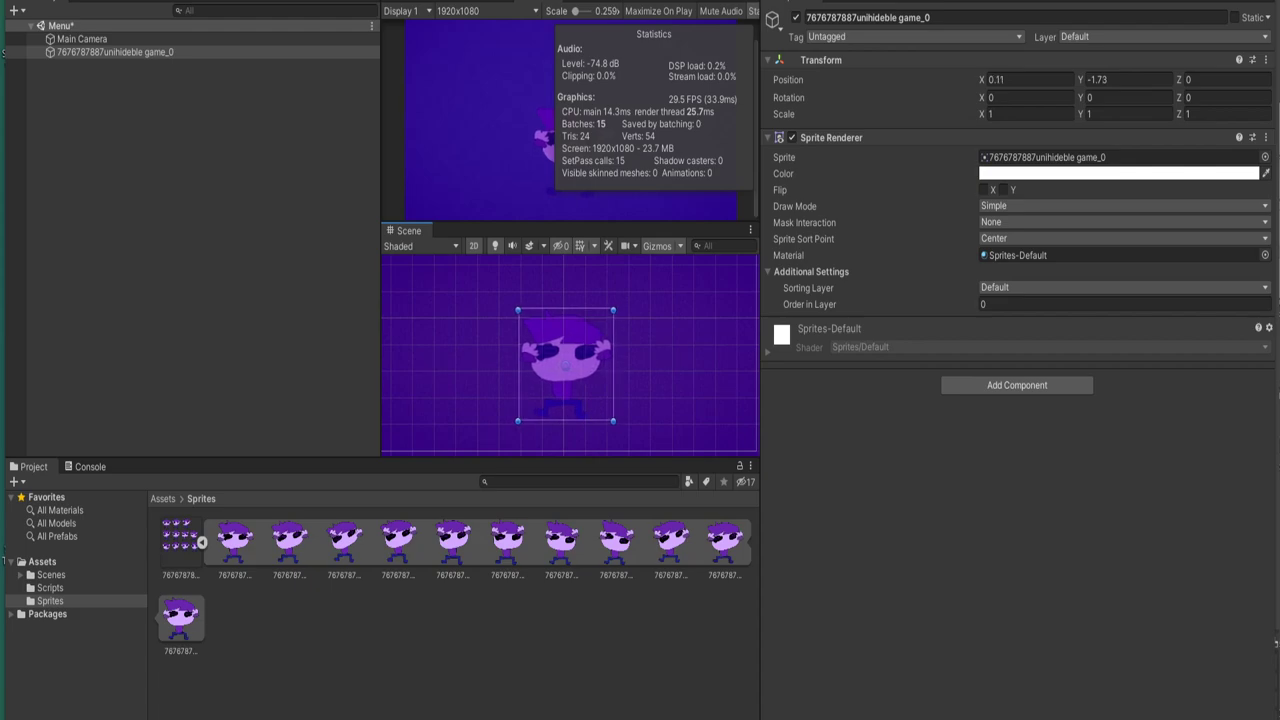
left_click(205, 0)
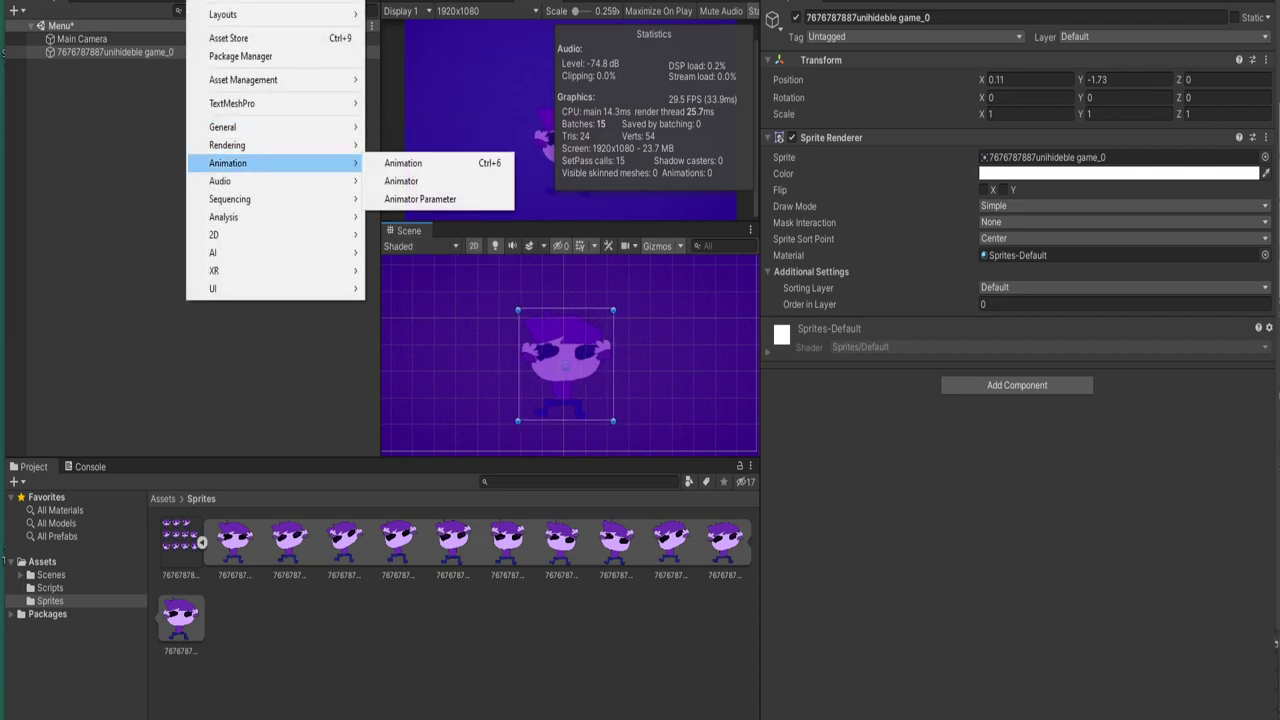
- Create a new animation clip for the sprite, prefixing its name with 766754
mouse_move(280, 234)
mouse_move(228, 163)
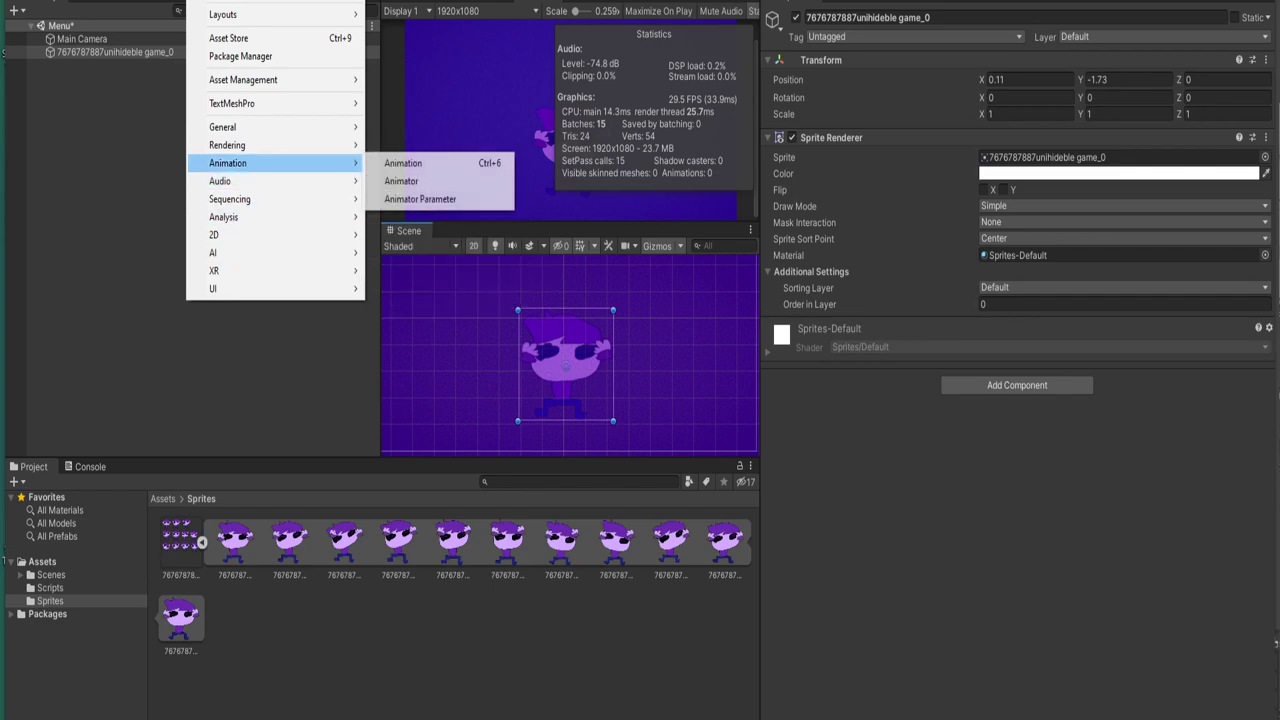
left_click(403, 163)
left_click(643, 660)
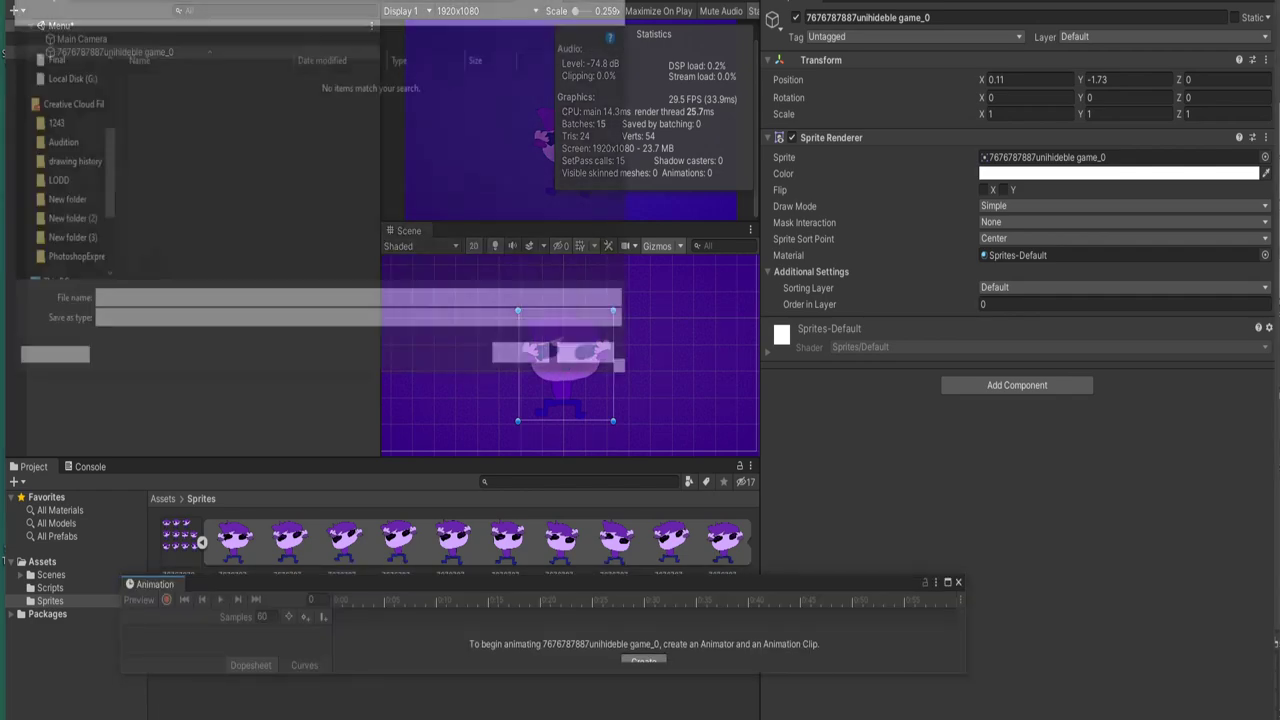
key("Home")
type("766754")
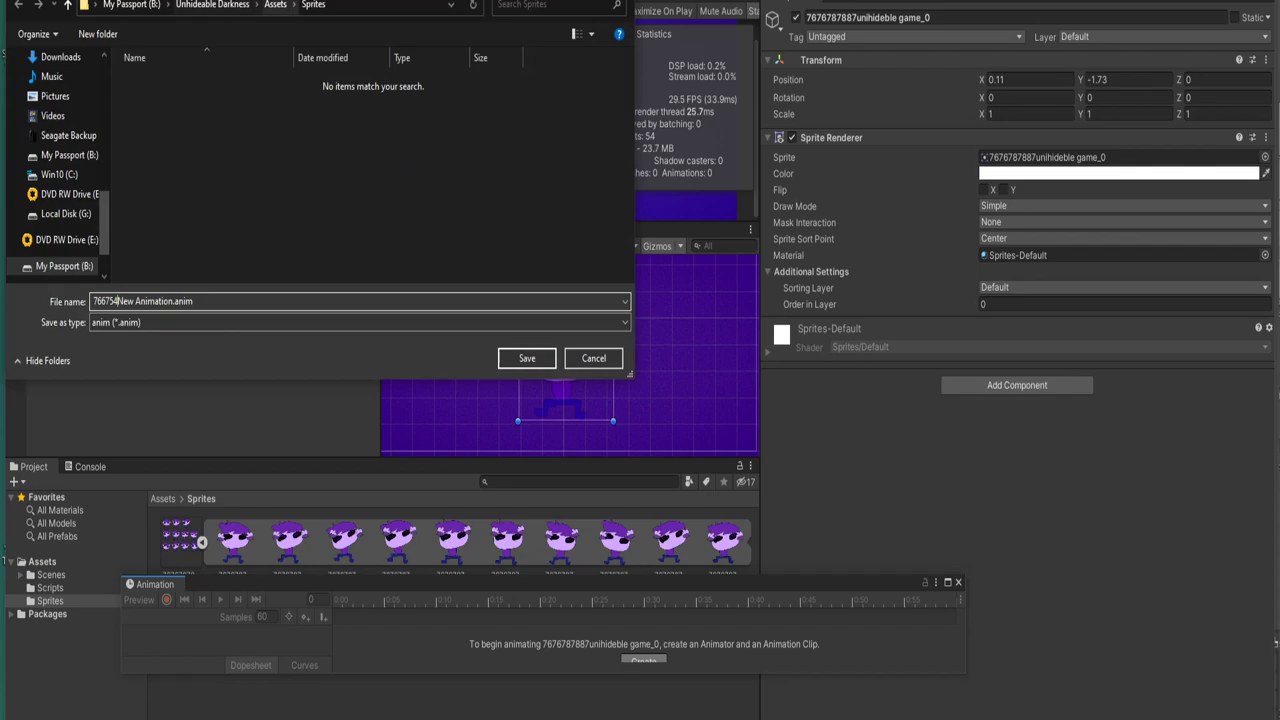
- Make a New folder under Assets and save 766754New Animation into it
left_click(275, 4)
right_click(238, 140)
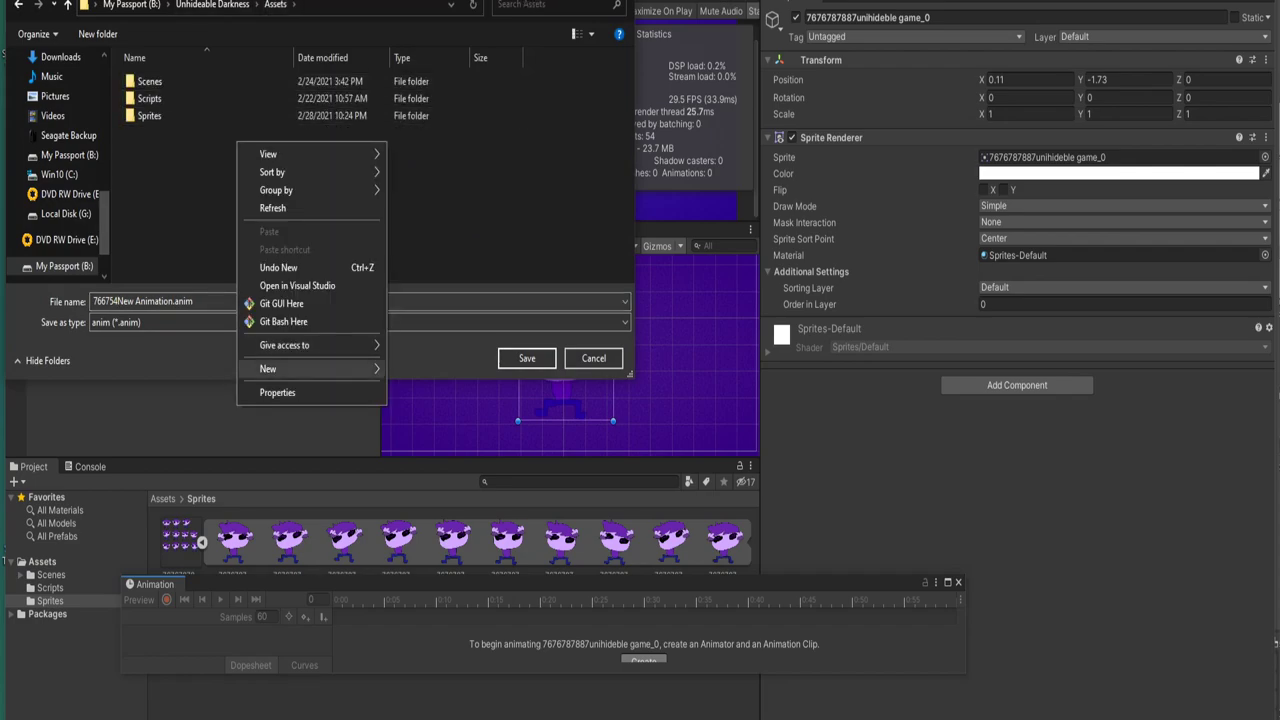
mouse_move(300, 369)
left_click(400, 367)
key("Return")
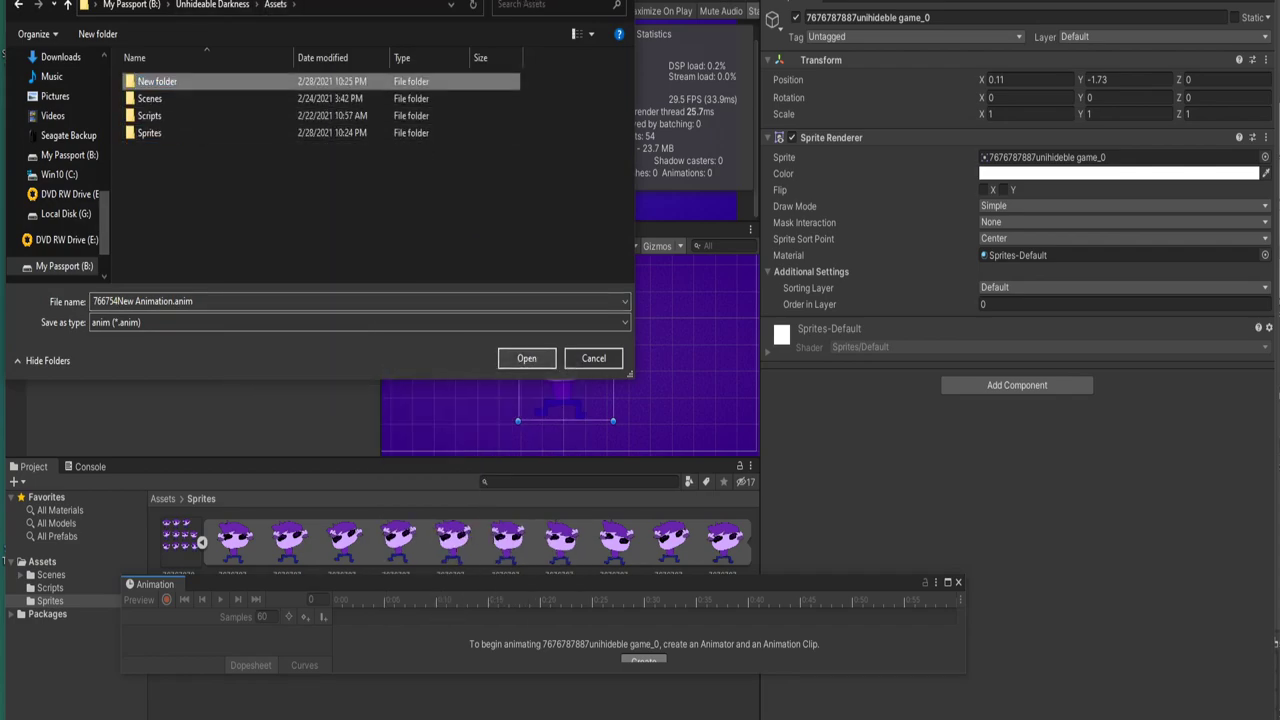
left_click(527, 358)
left_click(527, 358)
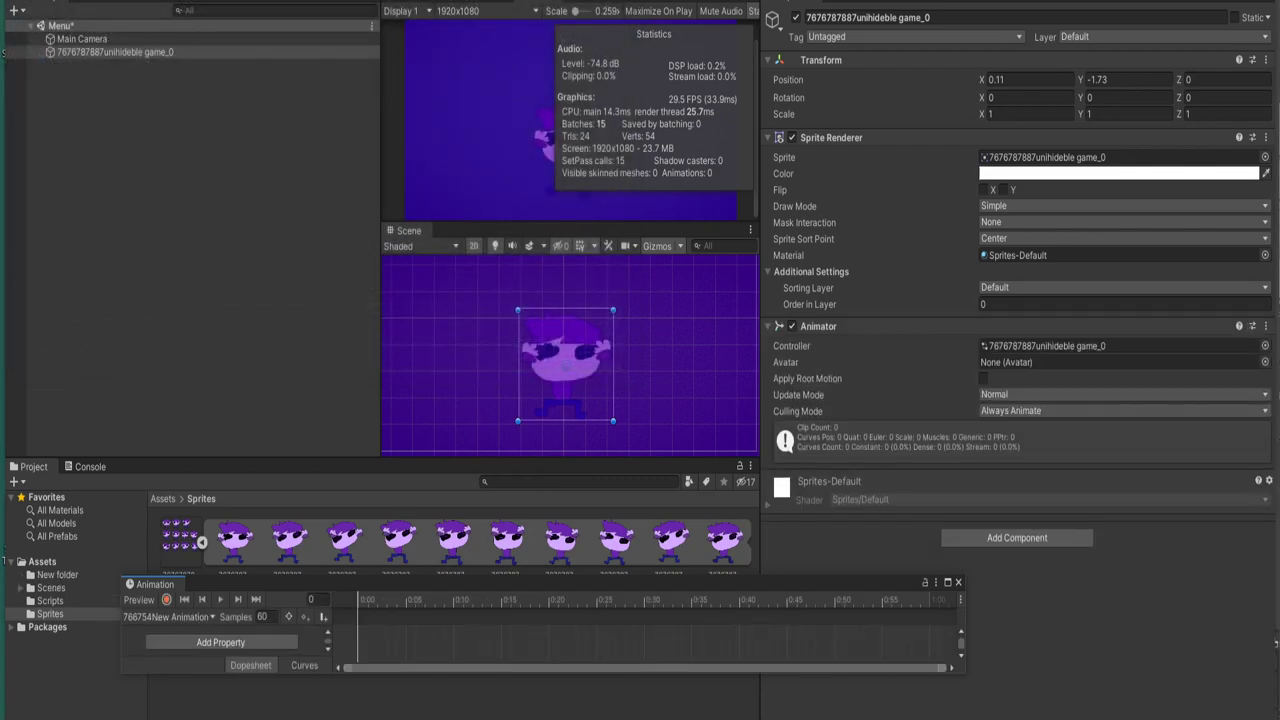
- Add the ten sliced sprites as keyframes to the clip at 24 samples
left_click(235, 540)
left_click(725, 540, "shift")
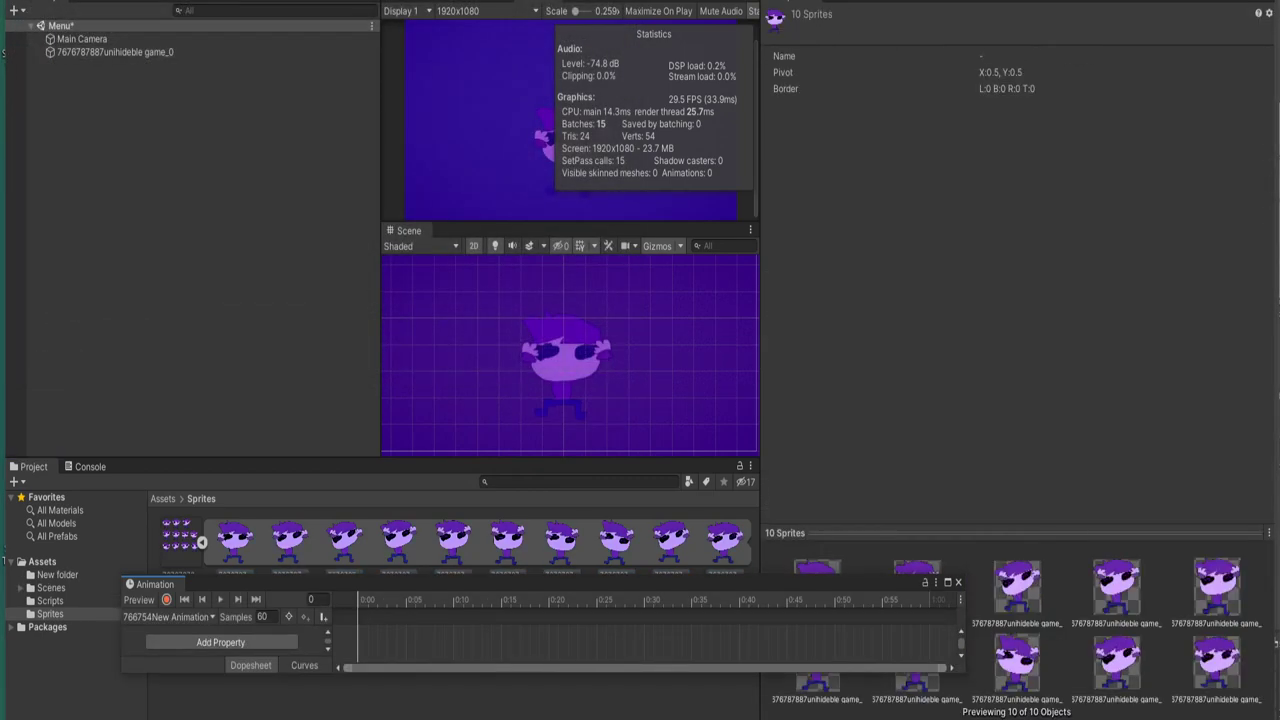
left_click_drag(725, 540, 400, 635)
type("24")
key("Return")
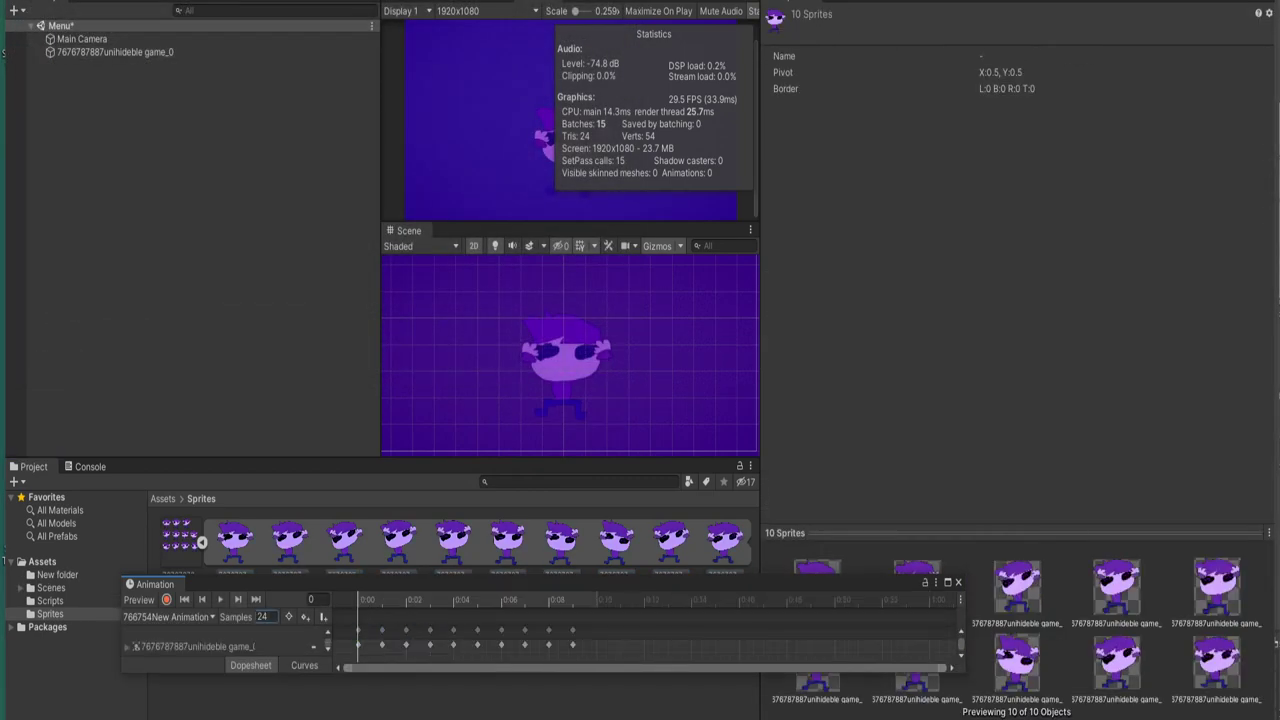
- Play the 766754New Animation preview to watch the character animate
key("space")
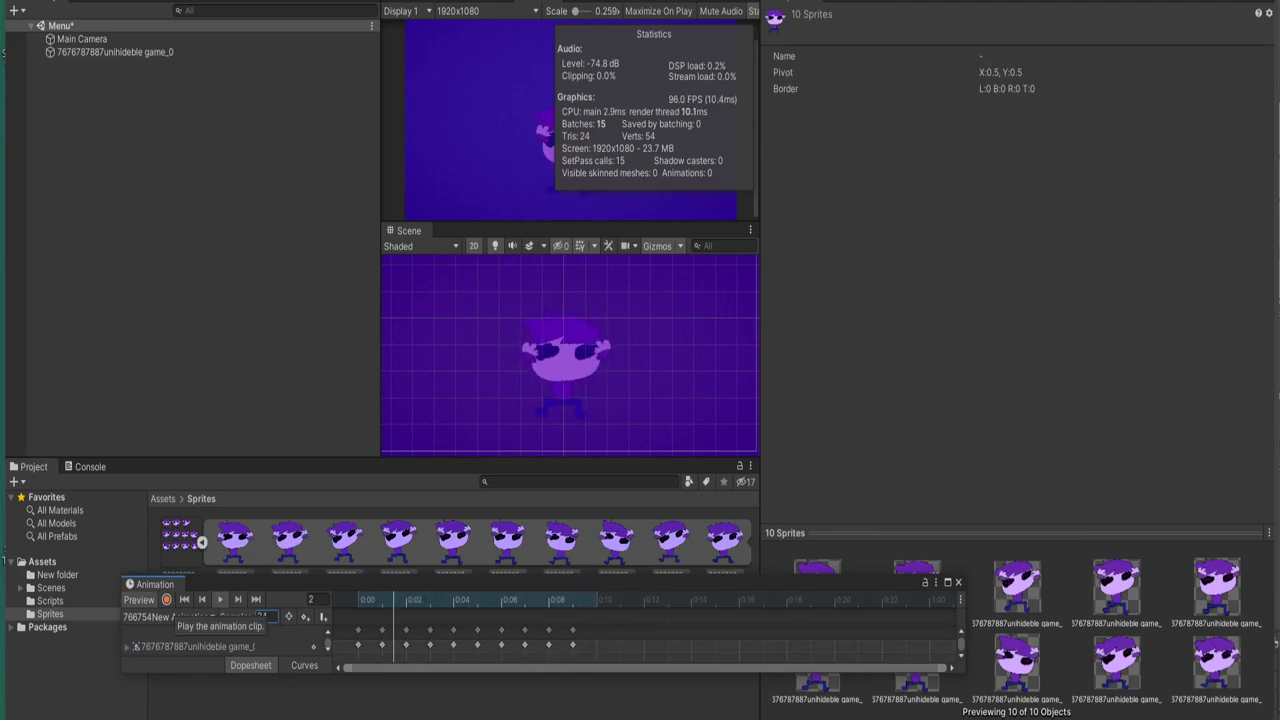
scroll(570, 355, "up", 1)
scroll(570, 355, "up", 2)
scroll(570, 355, "up", 1)
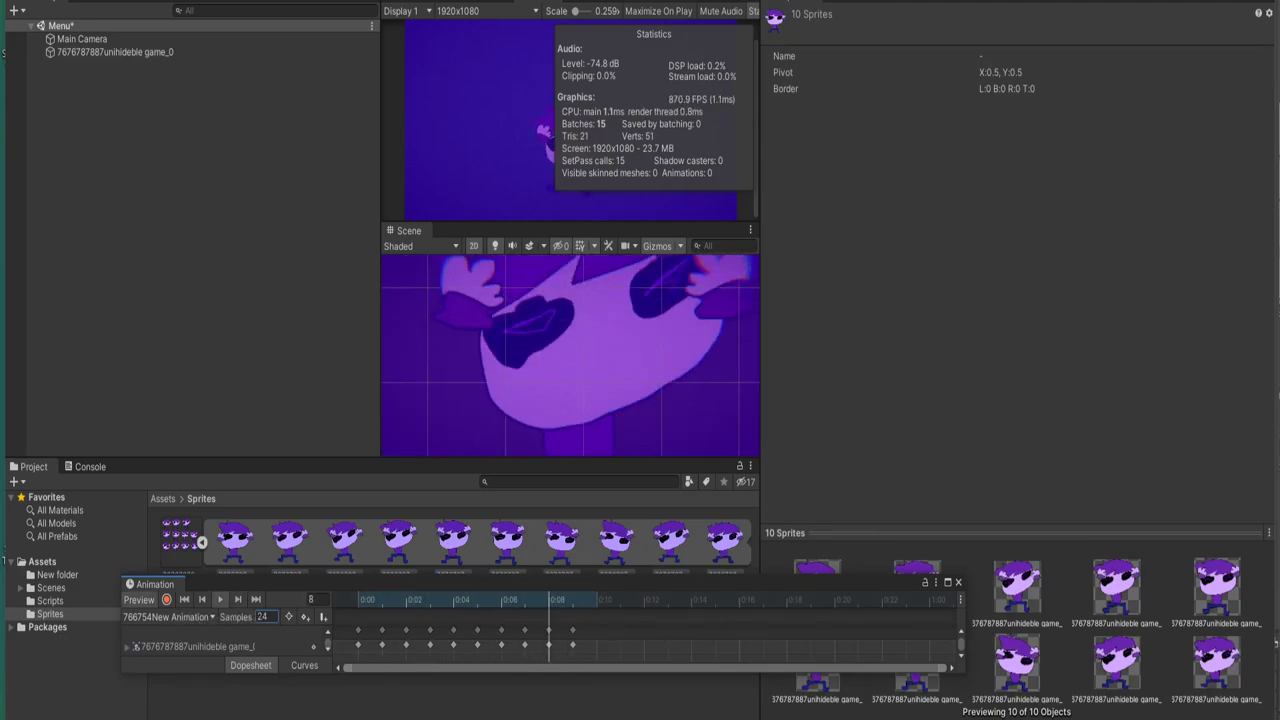
scroll(570, 355, "up", 1)
scroll(570, 355, "down", 2)
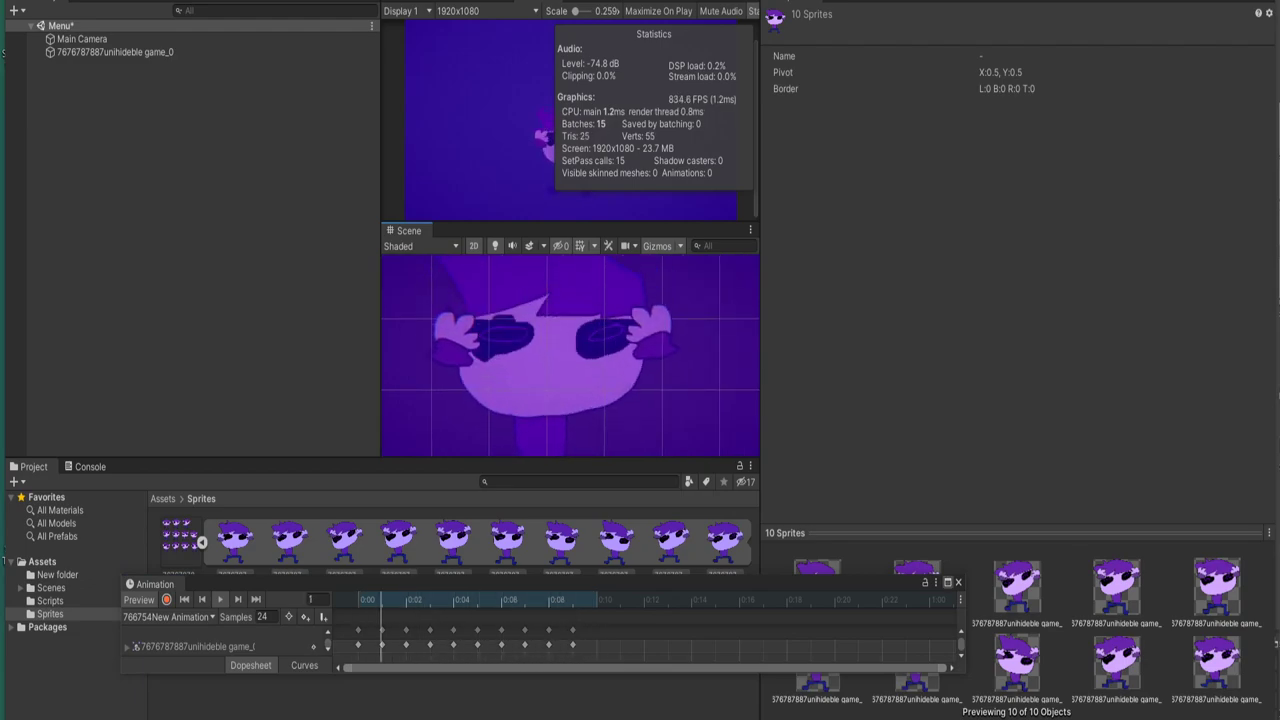
- Select the character sprite and switch the Scene view draw mode to Wireframe
left_click(115, 51)
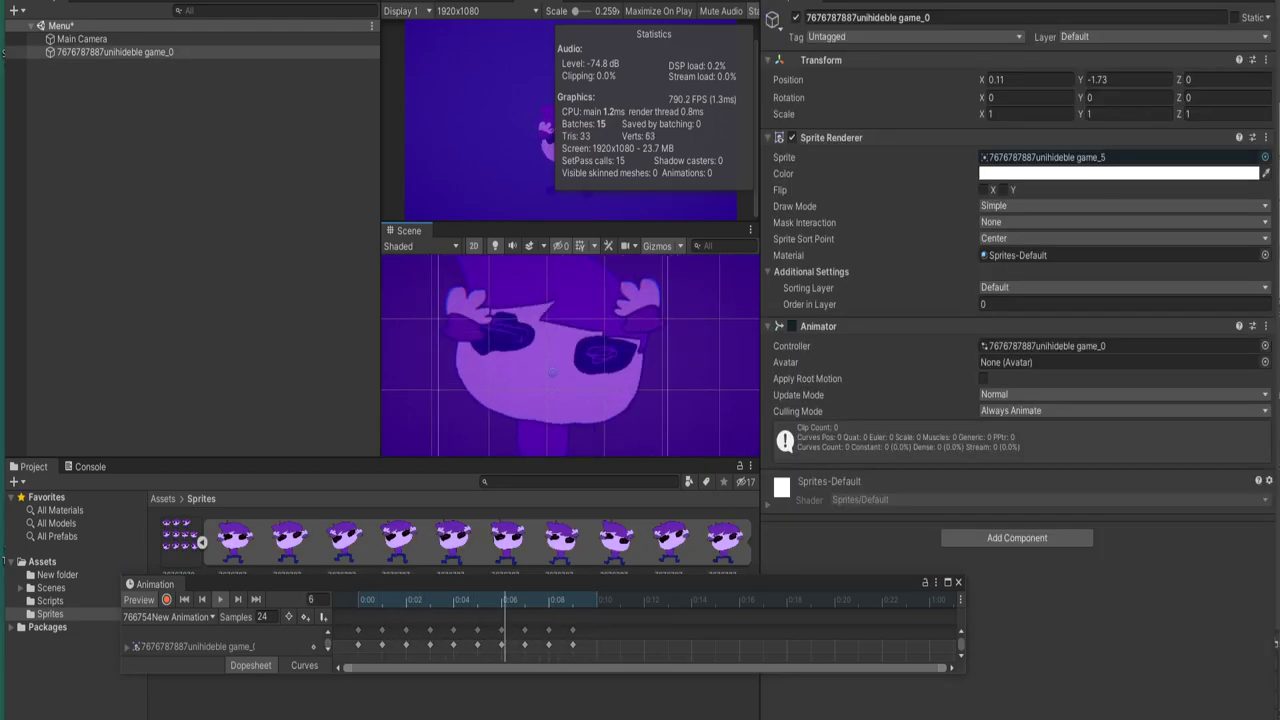
left_click(420, 245)
left_click(278, 154)
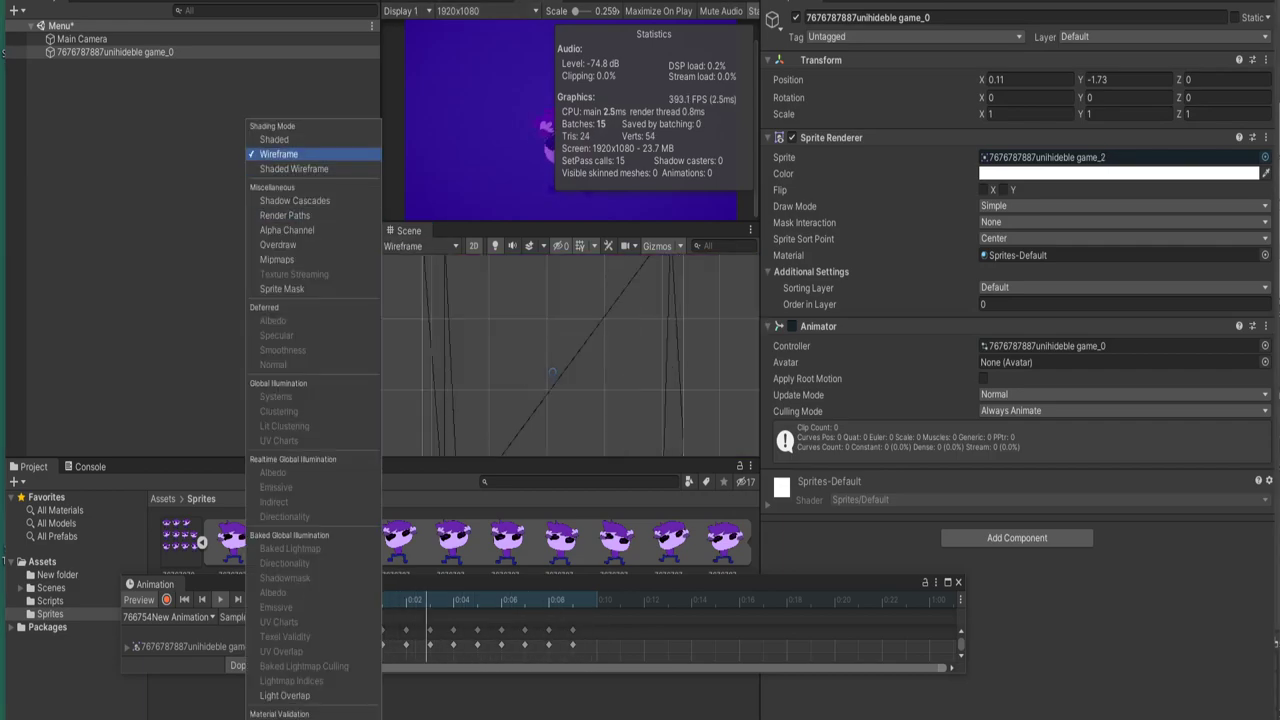
scroll(541, 322, "down", 5)
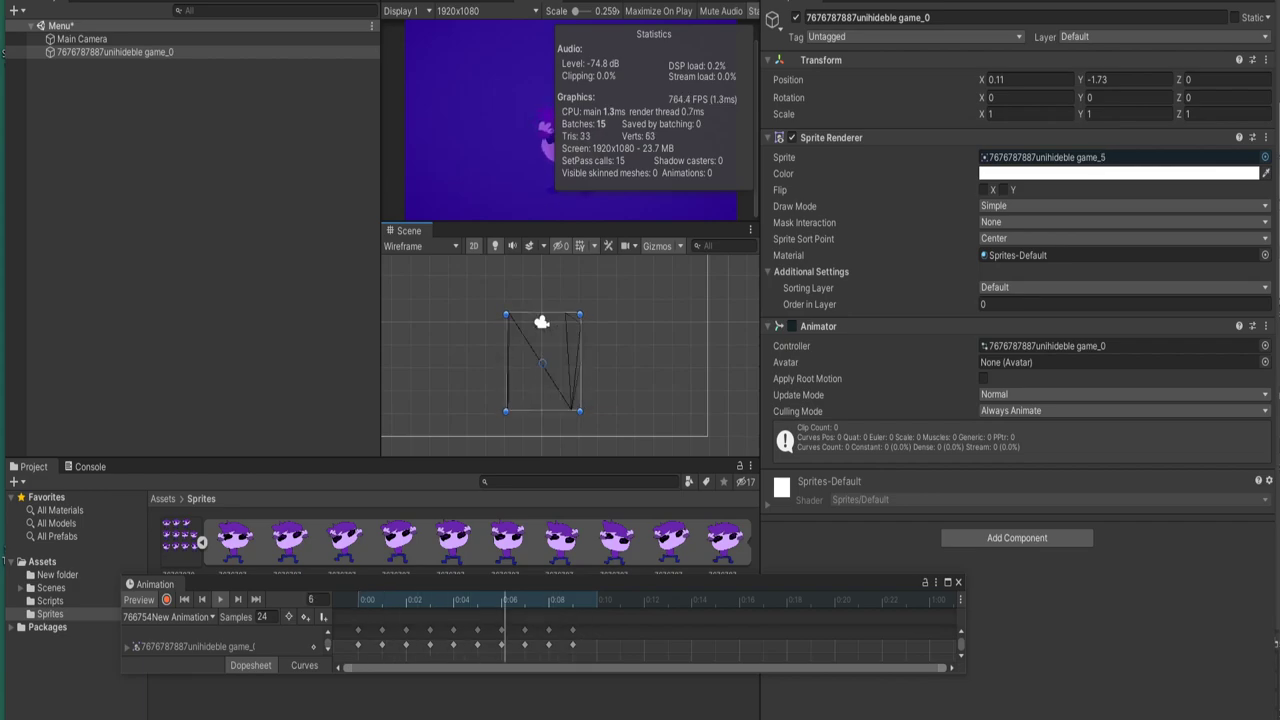
- Check the game_3 frame and the sprite's material picker, then open New folder
left_click(397, 540)
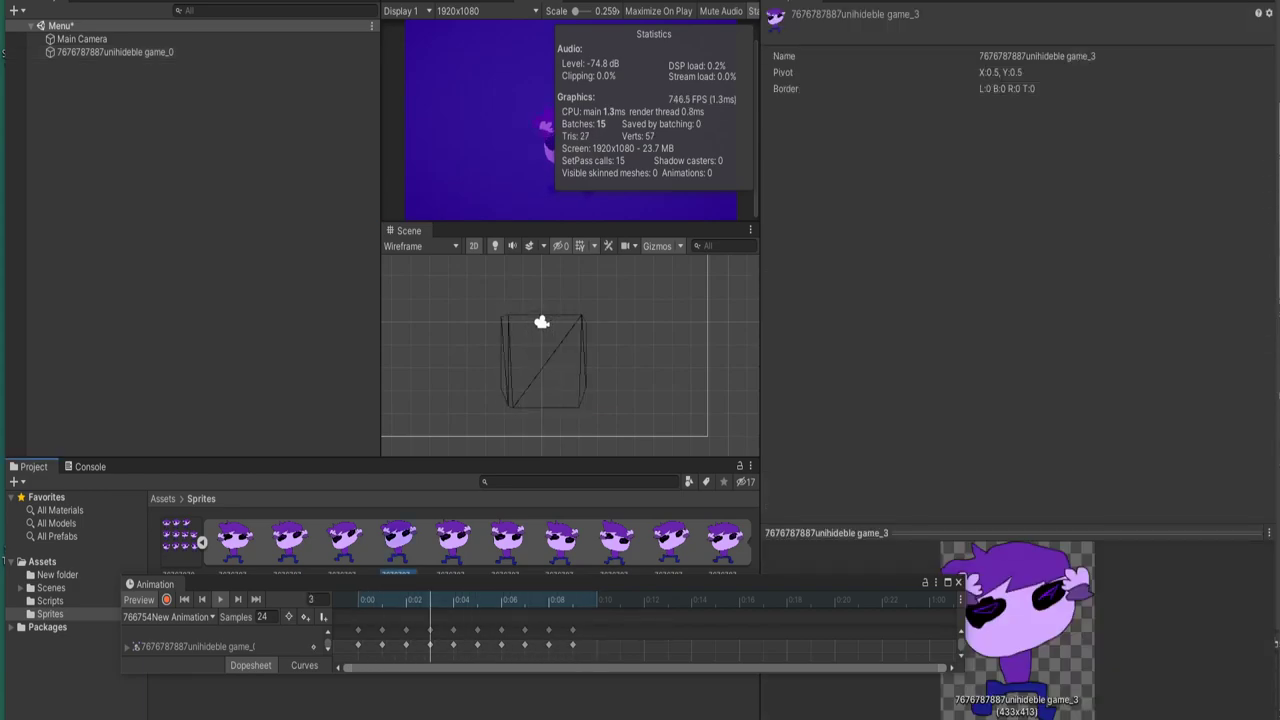
left_click(560, 365)
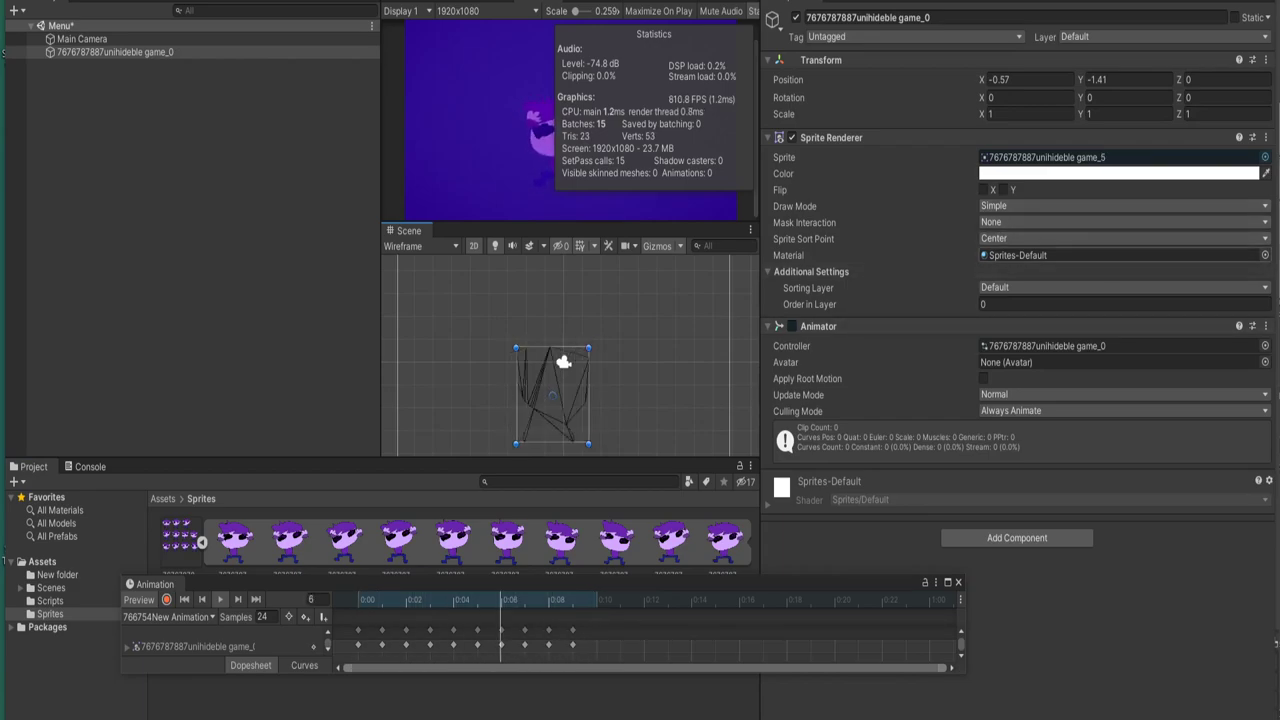
left_click(1265, 255)
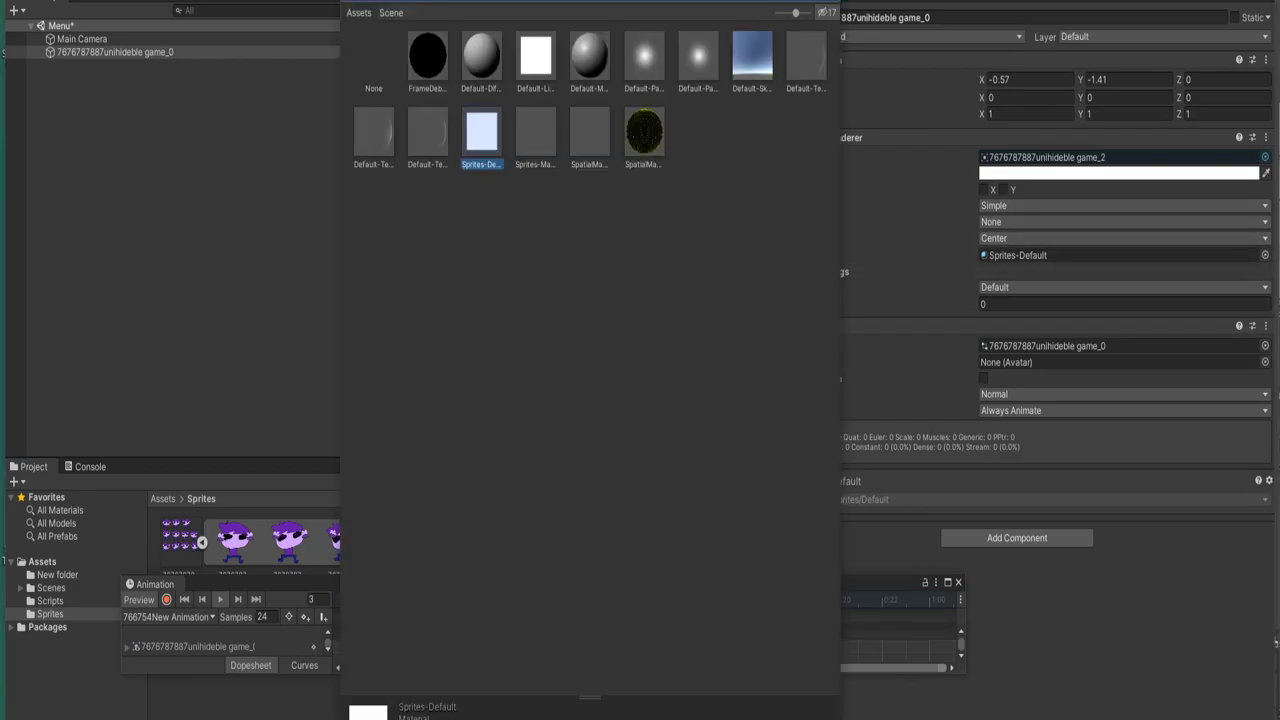
key("Escape")
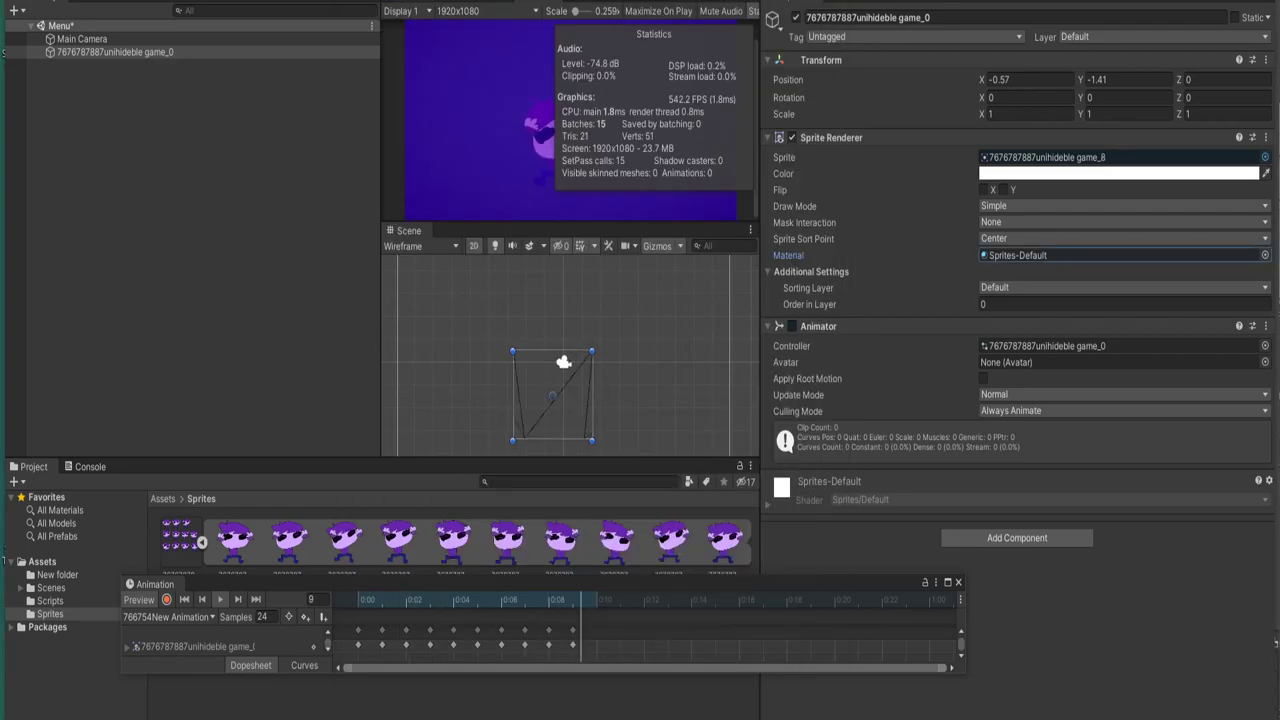
left_click(57, 574)
- Select the Main Camera and scroll through its Inspector settings
left_click(82, 38)
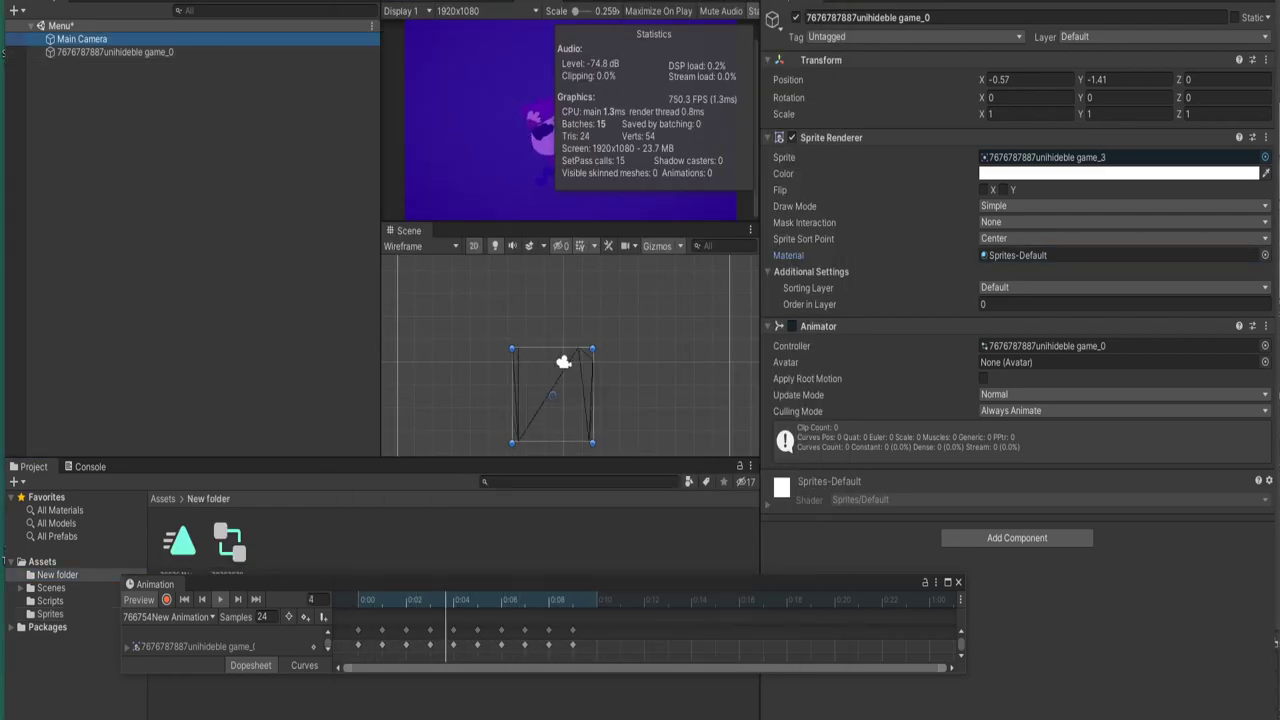
scroll(1017, 360, "down", 10)
scroll(1017, 360, "down", 10)
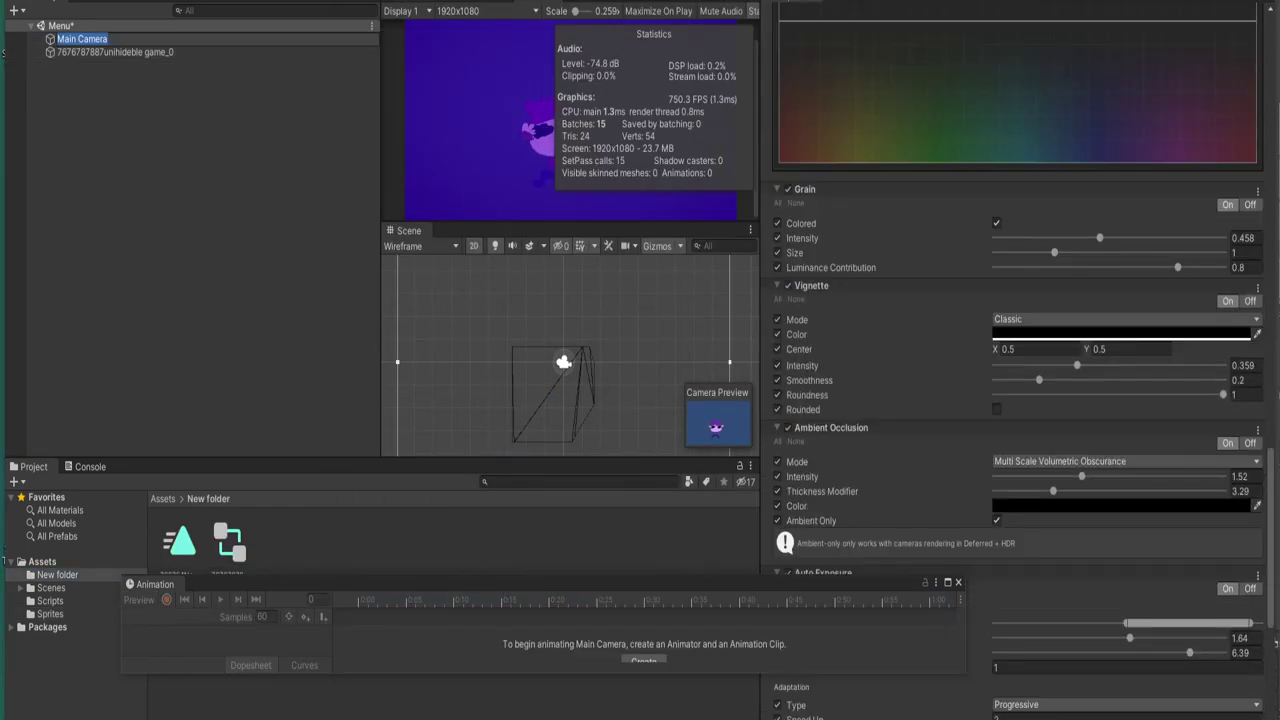
- Create a folder named New Folder 1 under Assets and open it
left_click(42, 561)
right_click(364, 536)
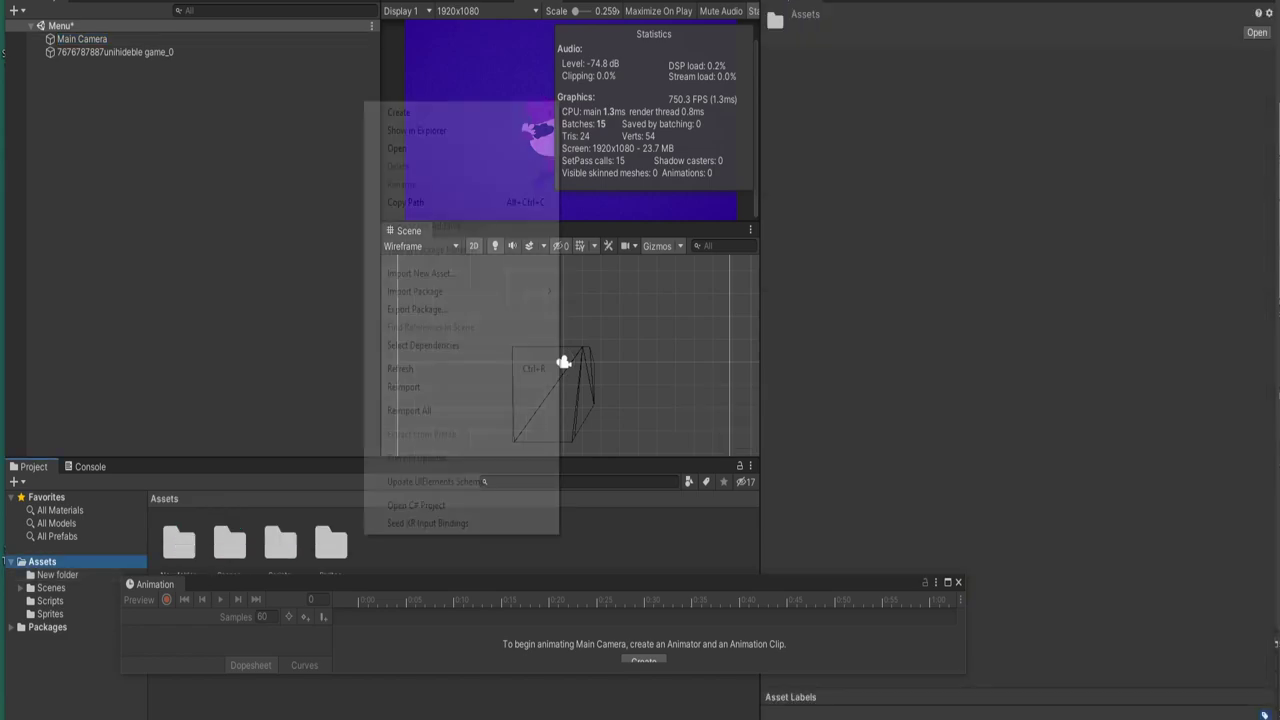
mouse_move(420, 112)
left_click(600, 112)
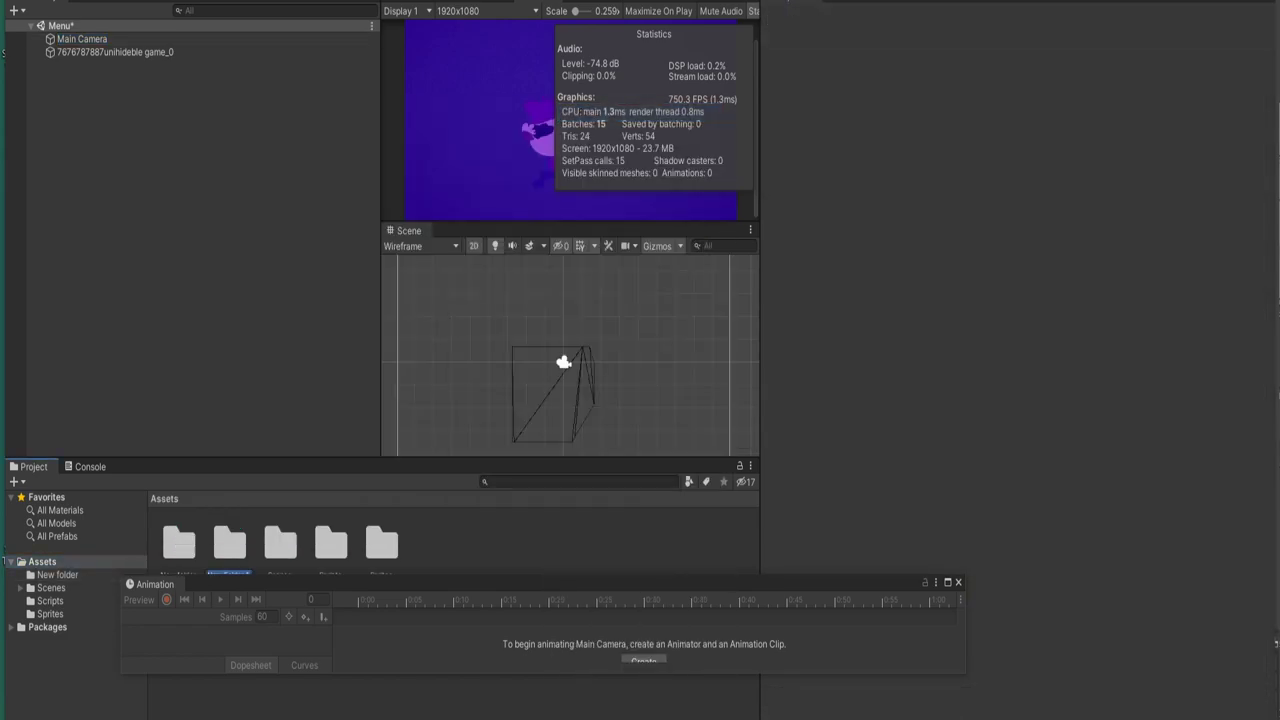
key("Return")
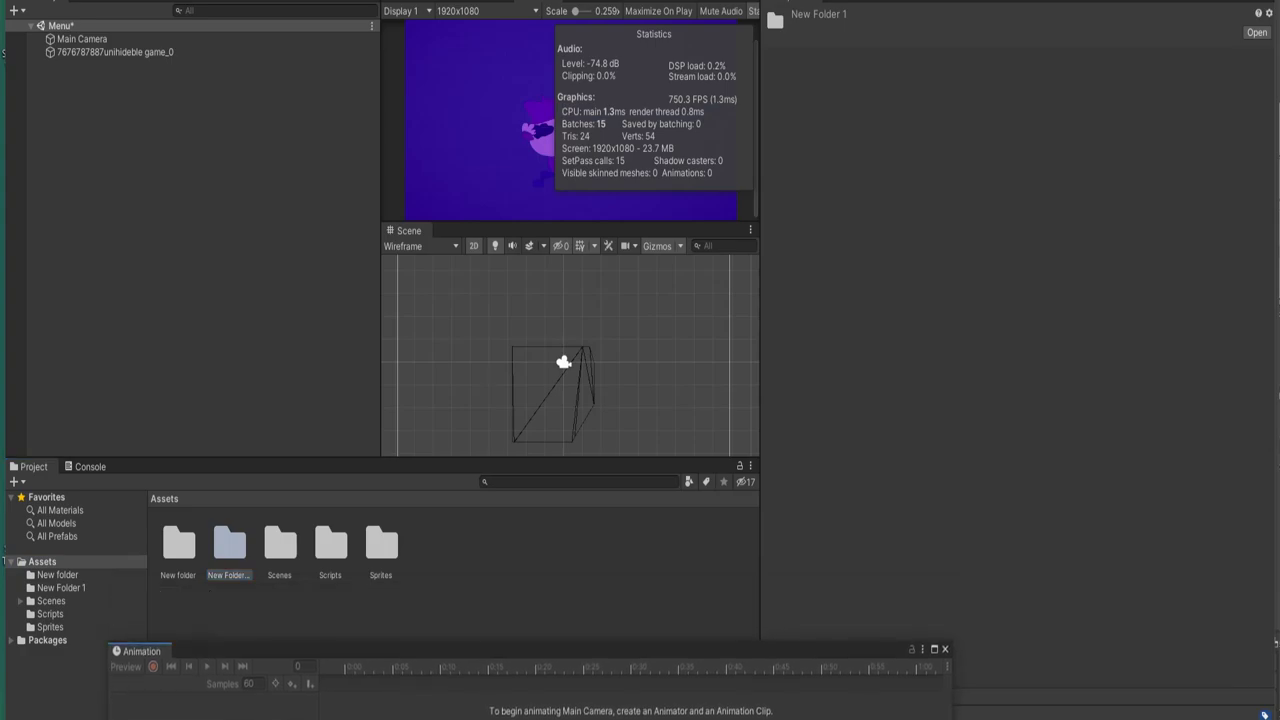
key("Return")
- Reselect the Main Camera and review its settings in the Inspector
left_click(82, 38)
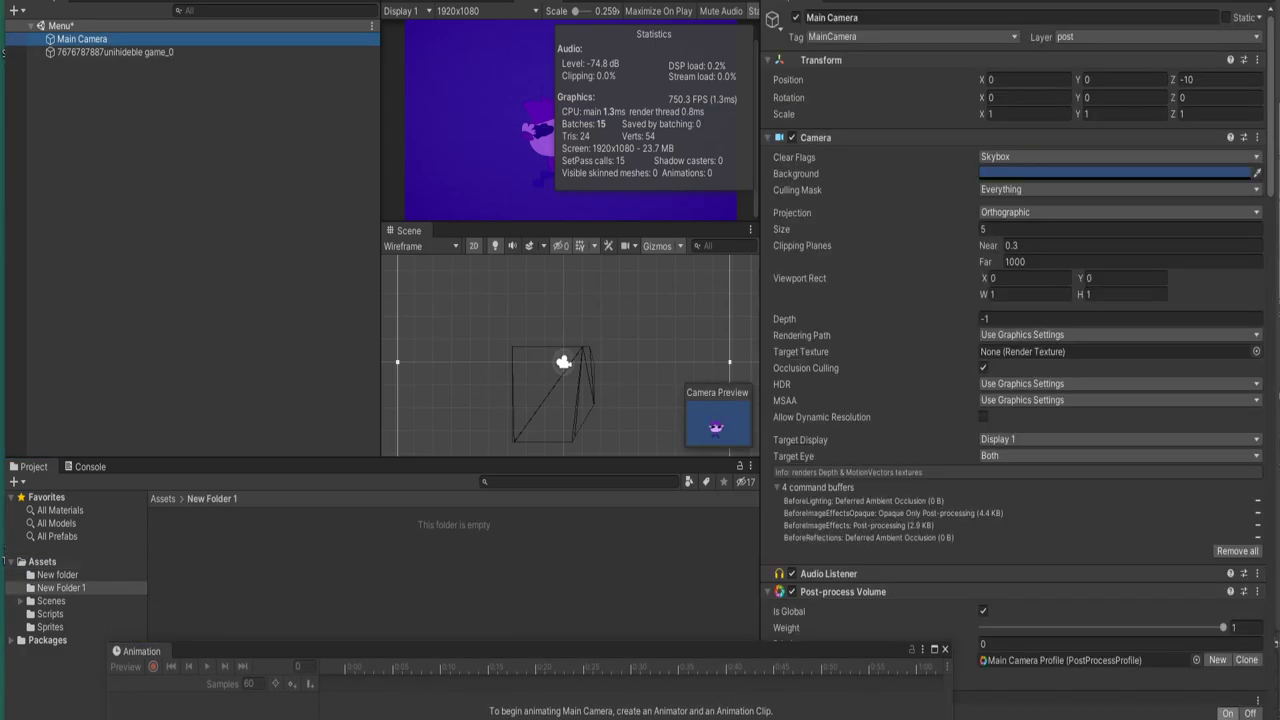
scroll(1015, 360, "down", 10)
scroll(1015, 360, "down", 3)
scroll(1015, 360, "down", 3)
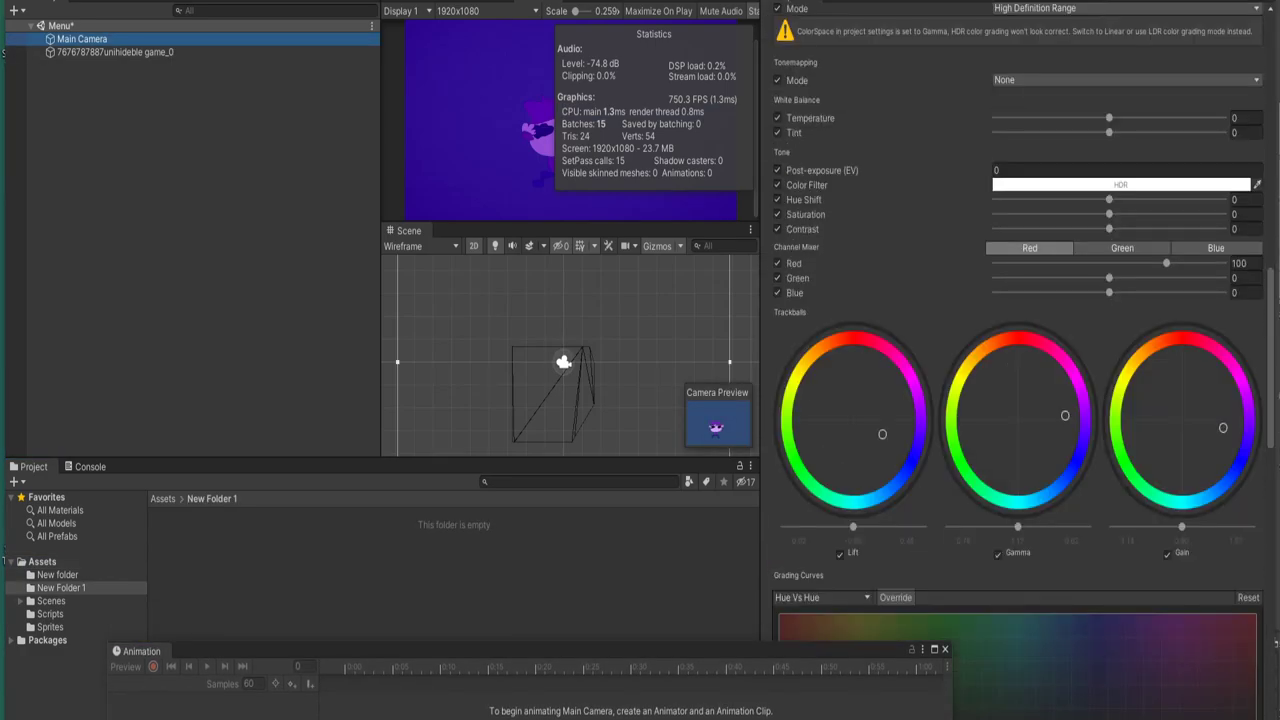
scroll(1015, 360, "down", 3)
scroll(1015, 360, "up", 4)
scroll(1015, 360, "up", 8)
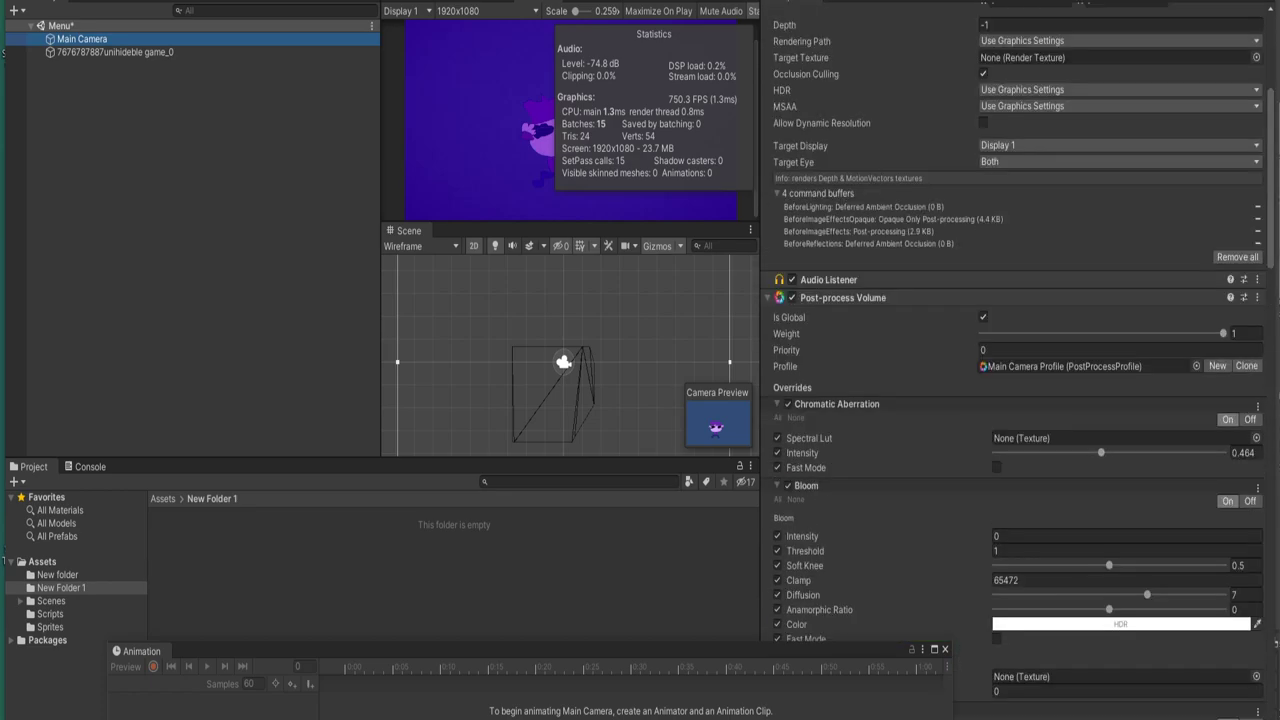
- Create a New Material inside New Folder 1
right_click(242, 588)
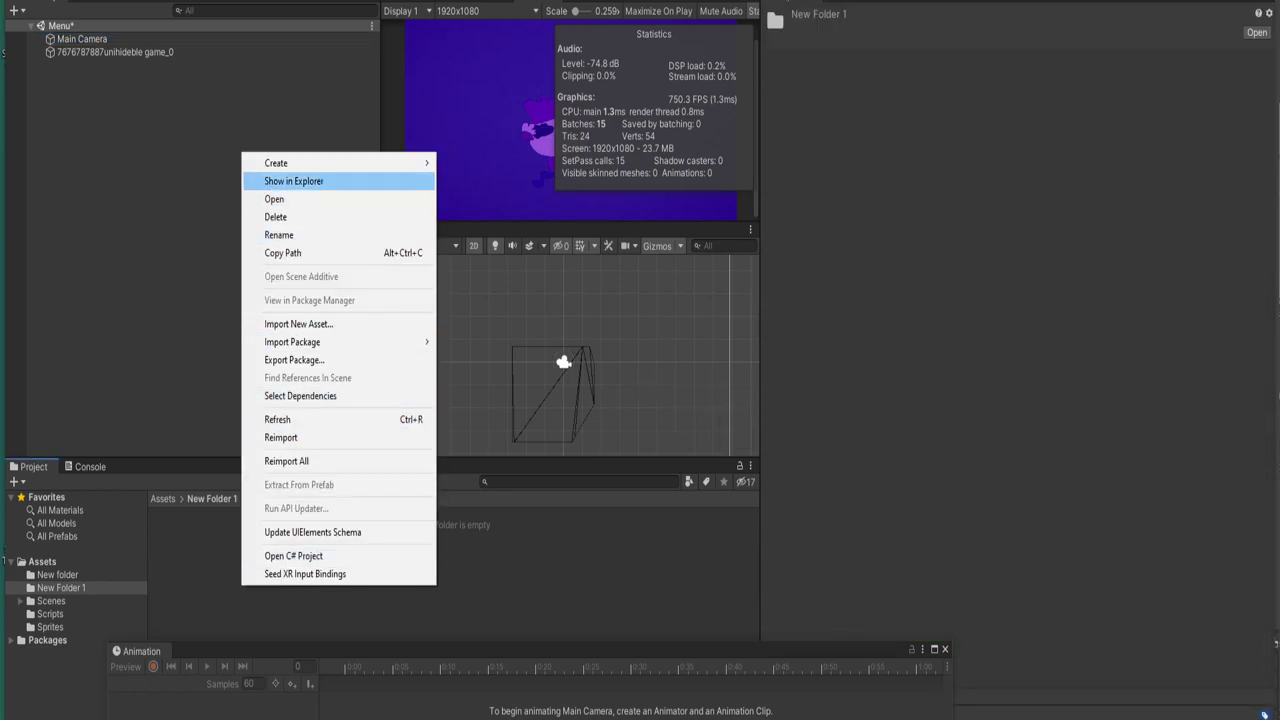
mouse_move(330, 163)
left_click(470, 373)
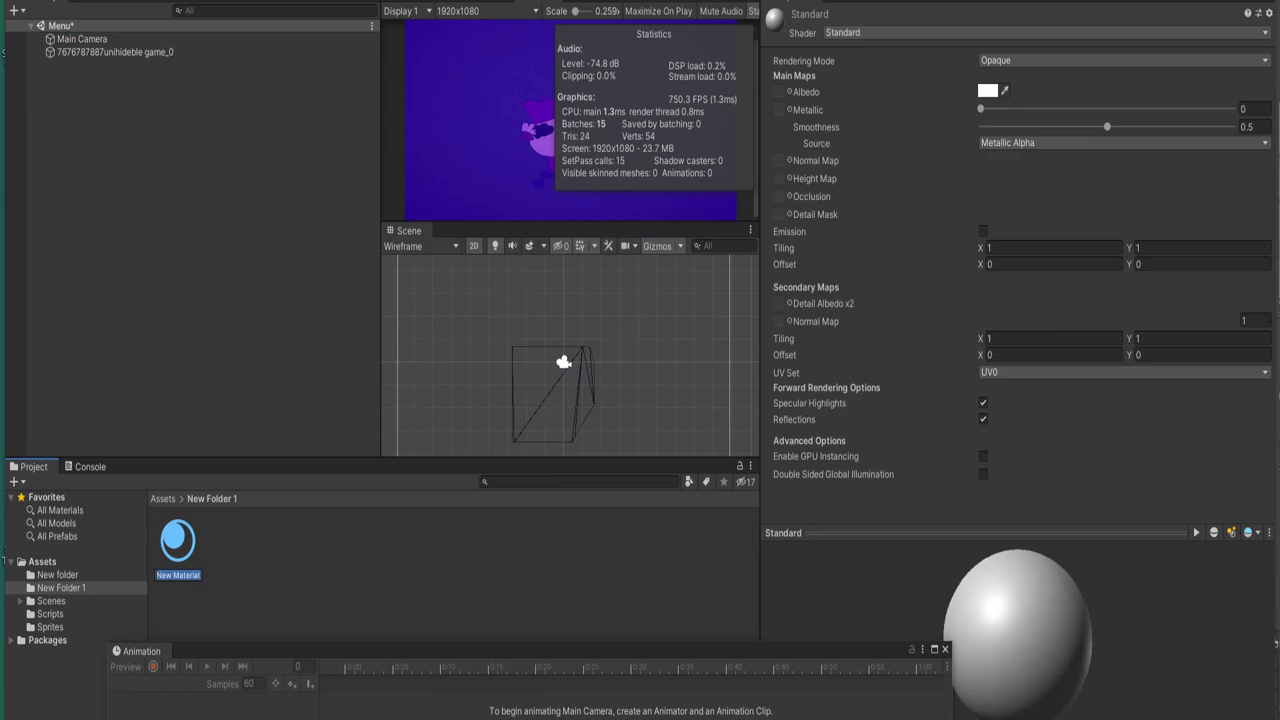
- Set New Material's shader to Sprites/Diffuse
left_click(1045, 32)
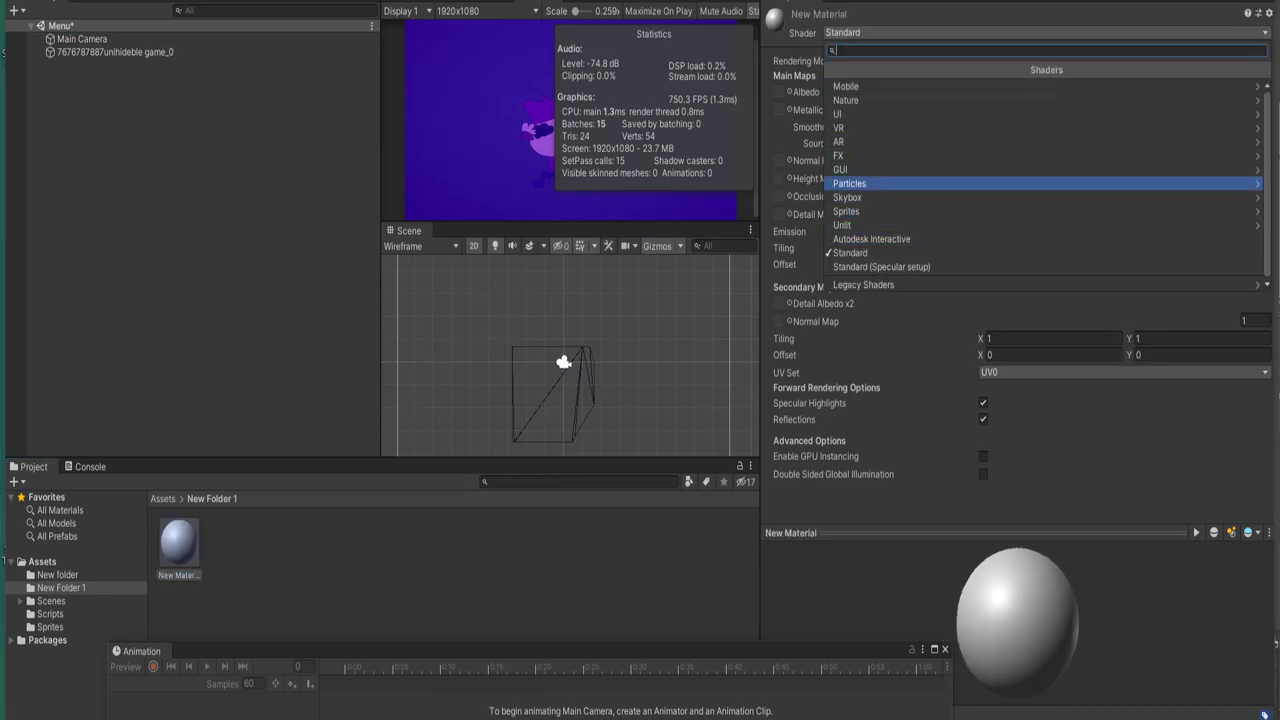
left_click(846, 211)
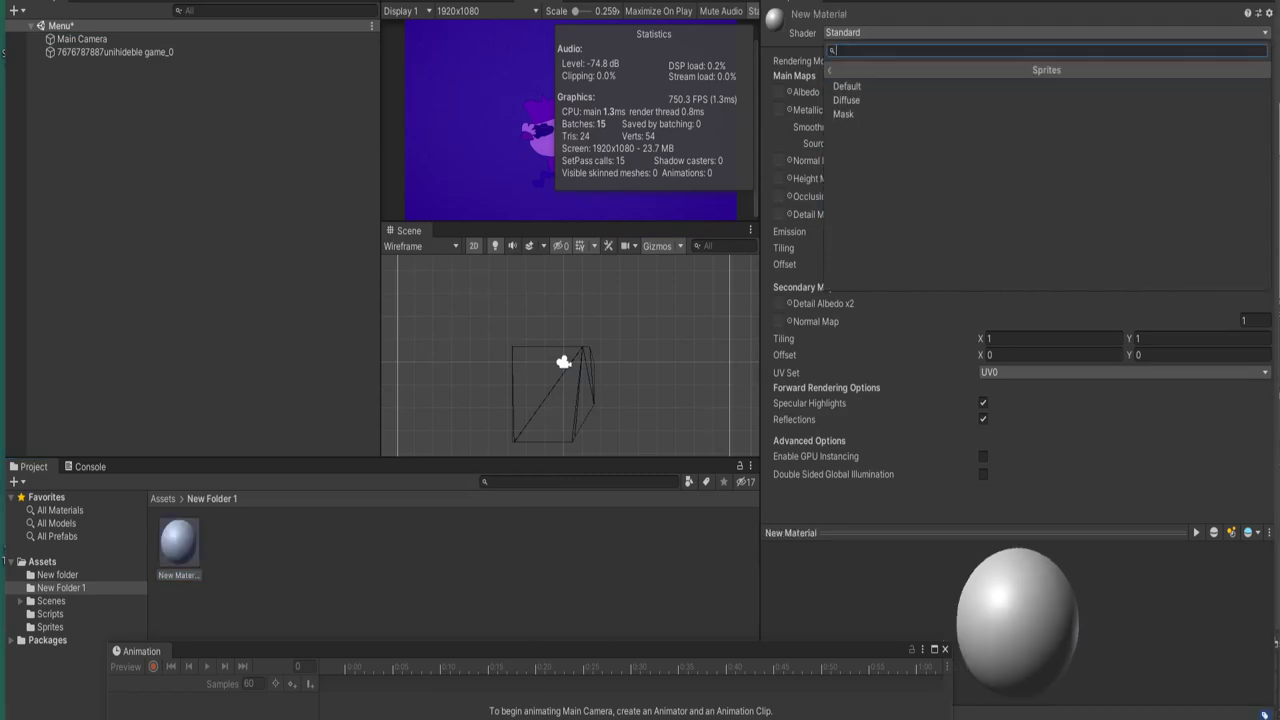
left_click(846, 100)
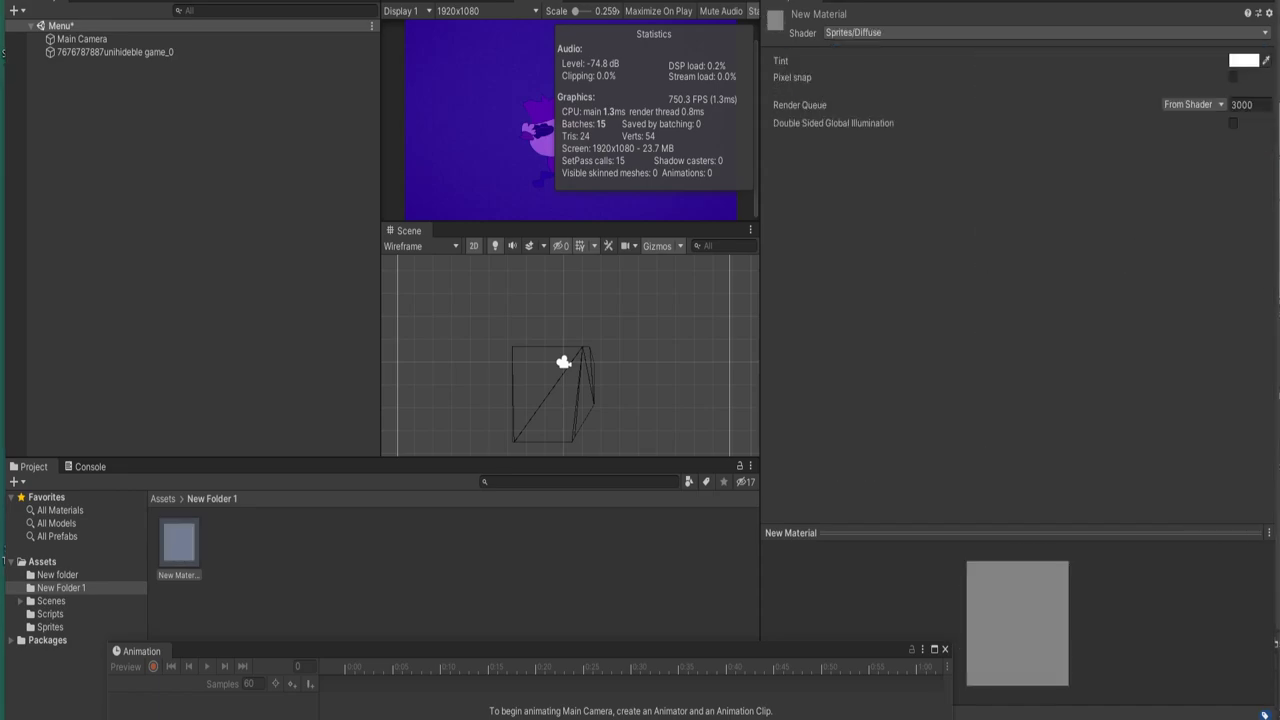
left_click(110, 52)
- Drag New Material onto the character sprite's Sprite Renderer Material field
left_click_drag(178, 542, 1120, 255)
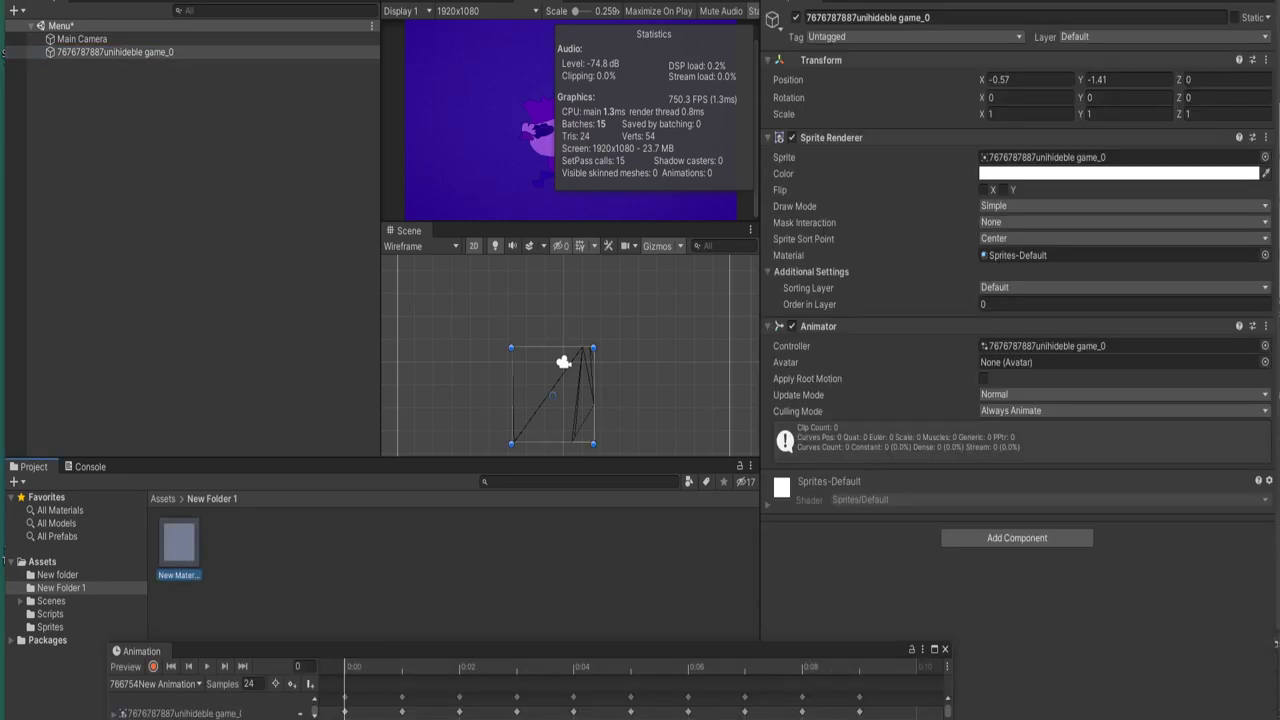